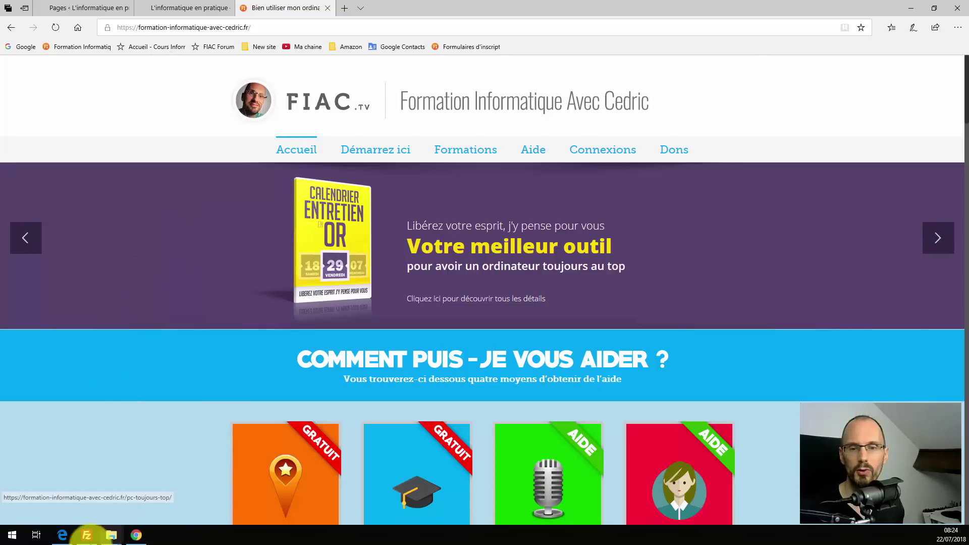
# Search for "nu" among the installed programs and open Télécopie et numérisation Windows
pyautogui.moveTo(91, 534)
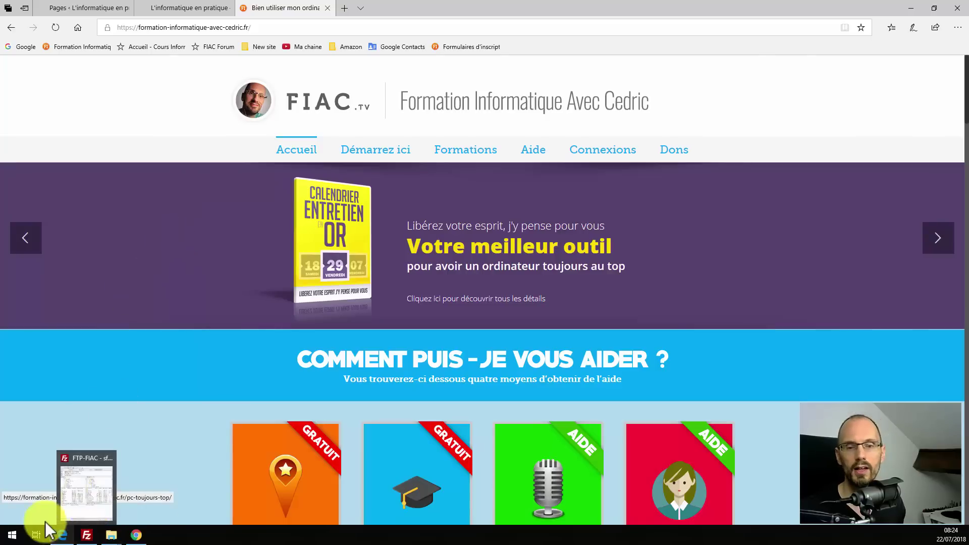
pyautogui.click(12, 535)
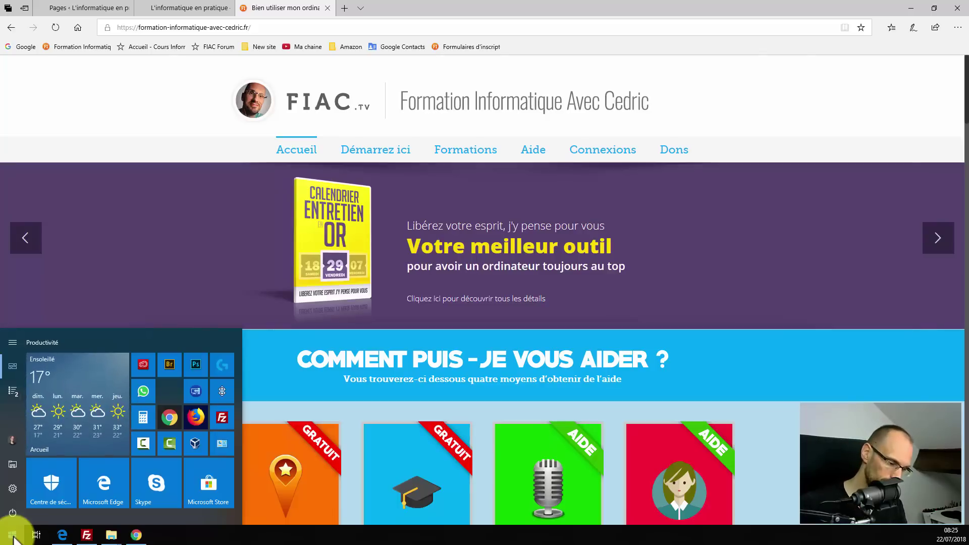
pyautogui.write('nu')
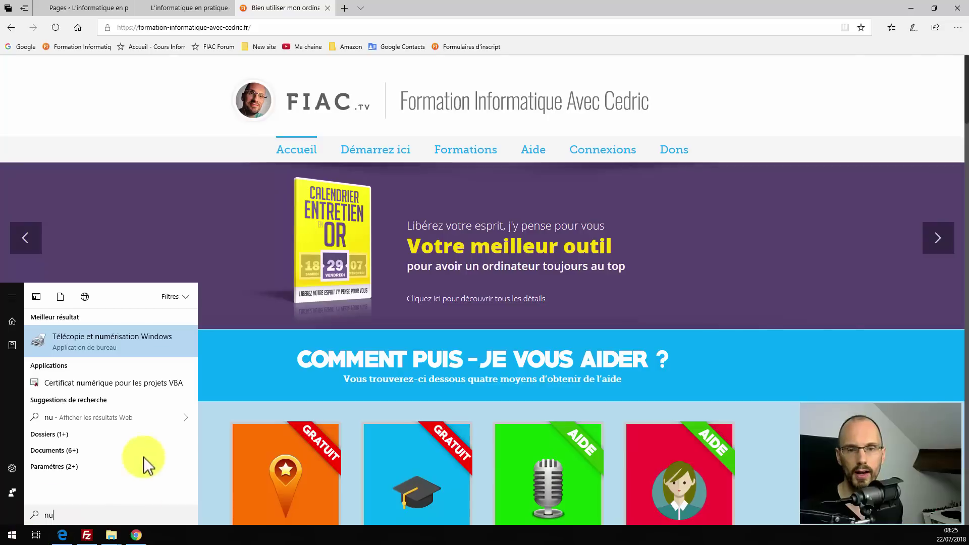
pyautogui.click(93, 340)
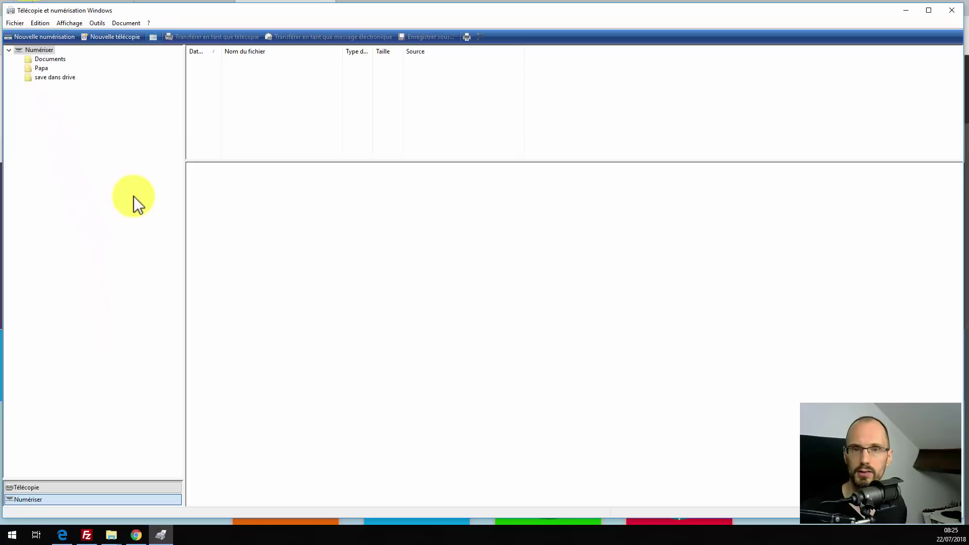
# Start a new scan, check which scanners are available for it, and cancel the device selection
pyautogui.click(42, 36)
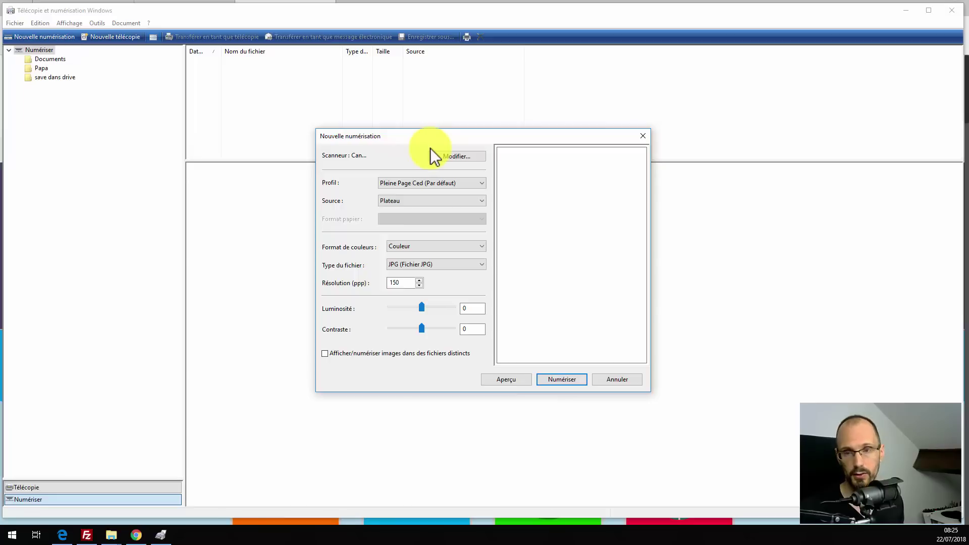
pyautogui.click(447, 155)
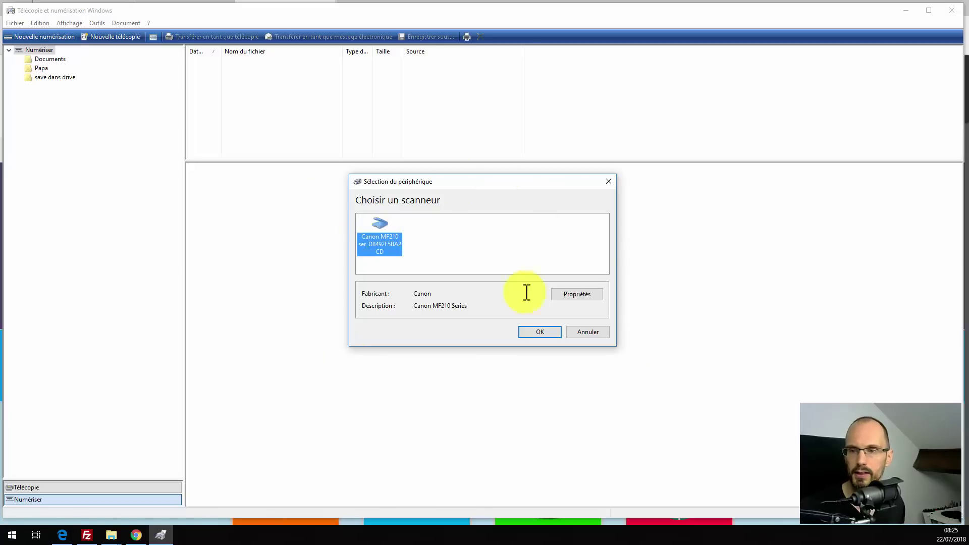
pyautogui.click(586, 335)
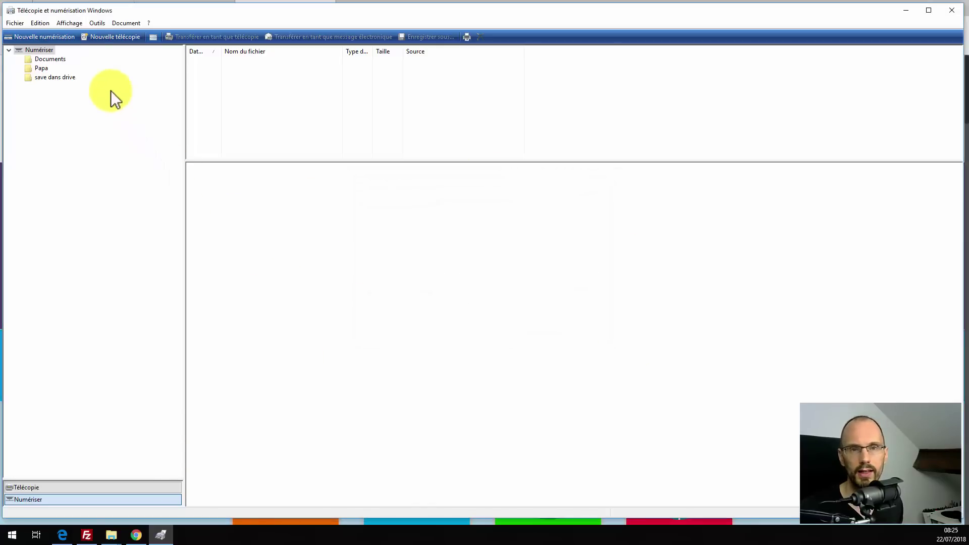
# Review the source options of a new scan, recheck the list of available scanners, and cancel the selection
pyautogui.click(55, 37)
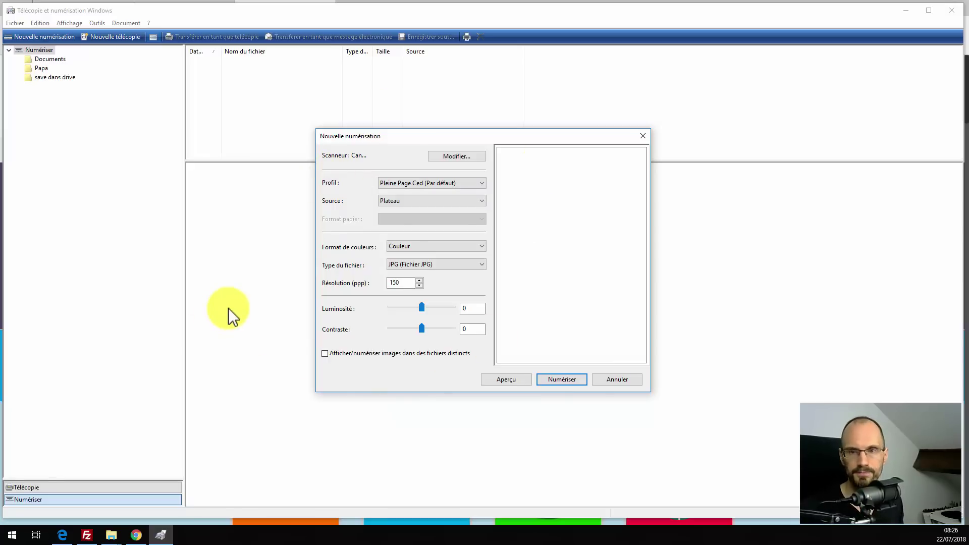
pyautogui.click(393, 199)
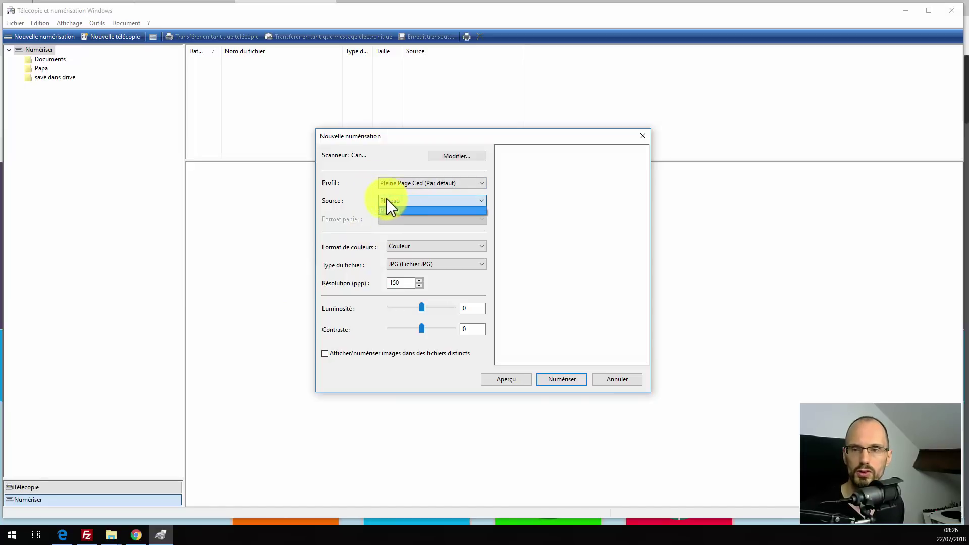
pyautogui.click(386, 198)
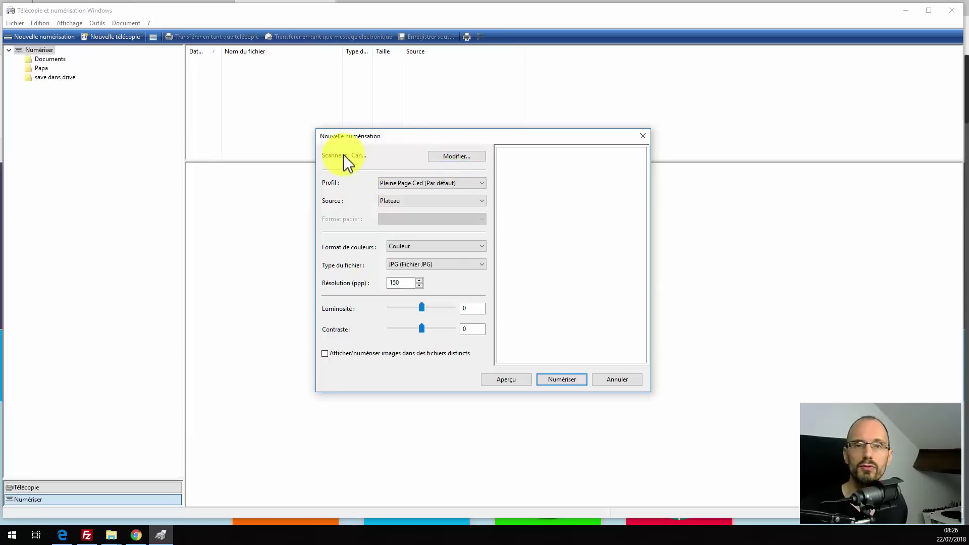
pyautogui.click(441, 156)
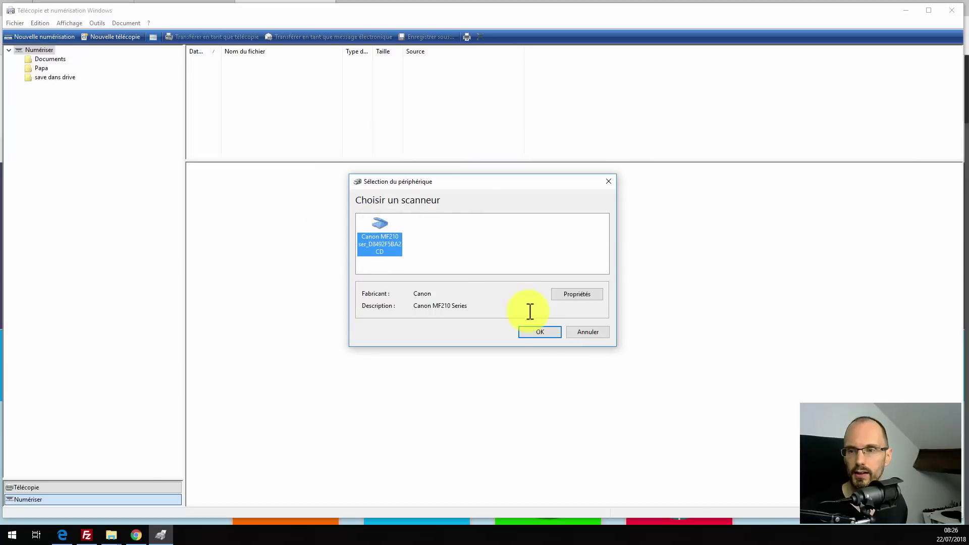
pyautogui.click(588, 331)
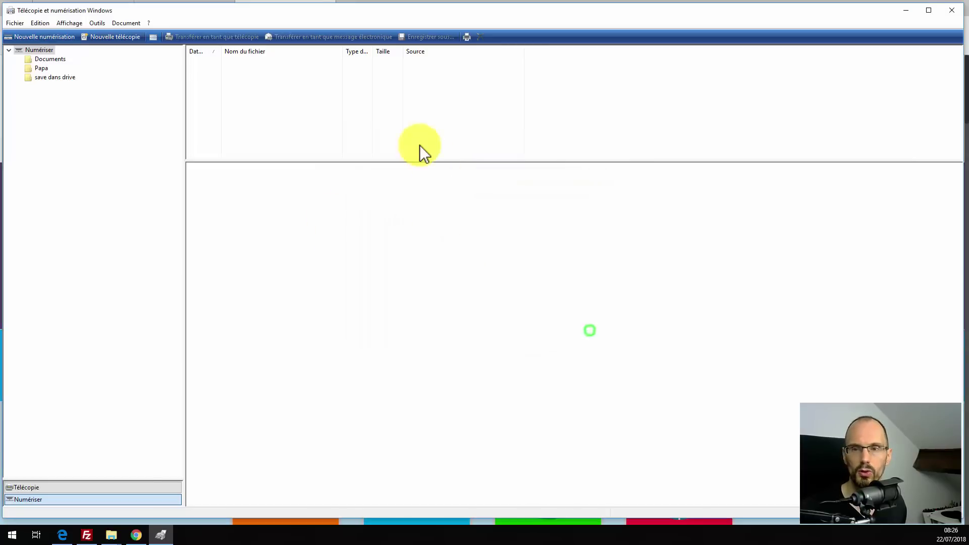
# Start a new scan, keep Couleur as the colour format, and choose JPG (Fichier JPG) as the file type
pyautogui.click(48, 36)
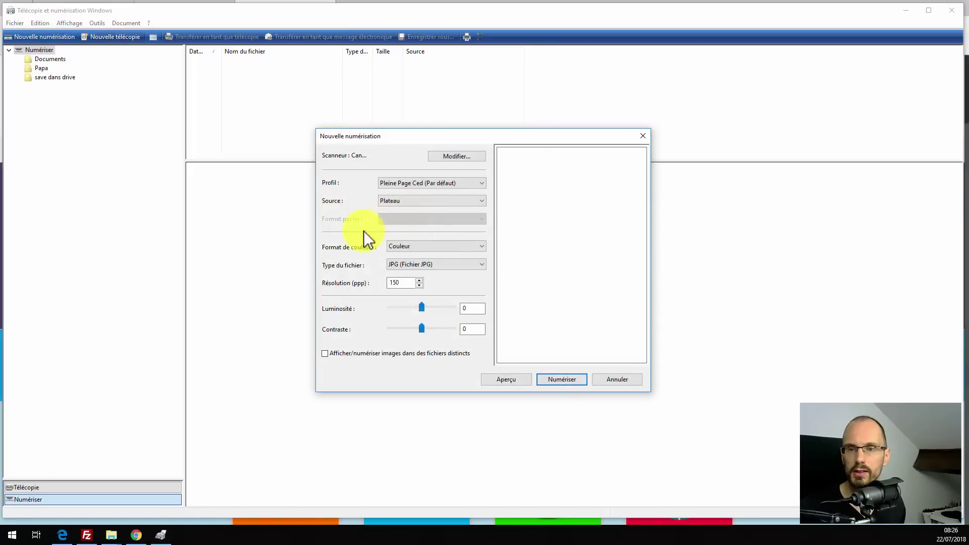
pyautogui.click(405, 245)
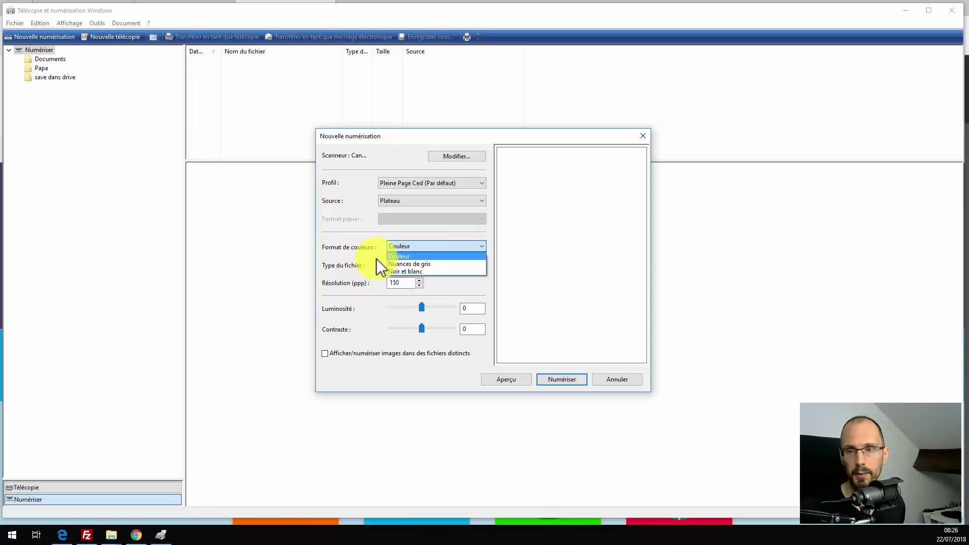
pyautogui.click(367, 271)
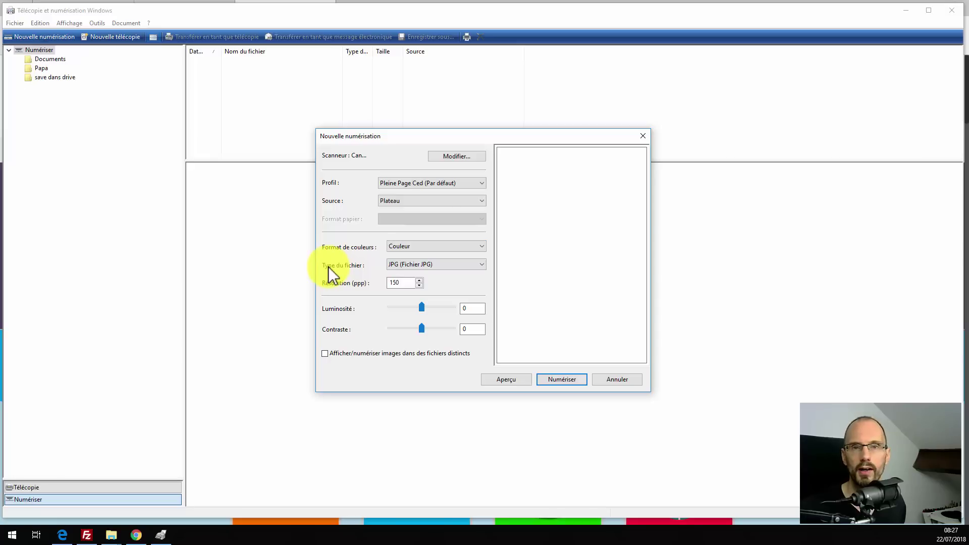
pyautogui.click(389, 265)
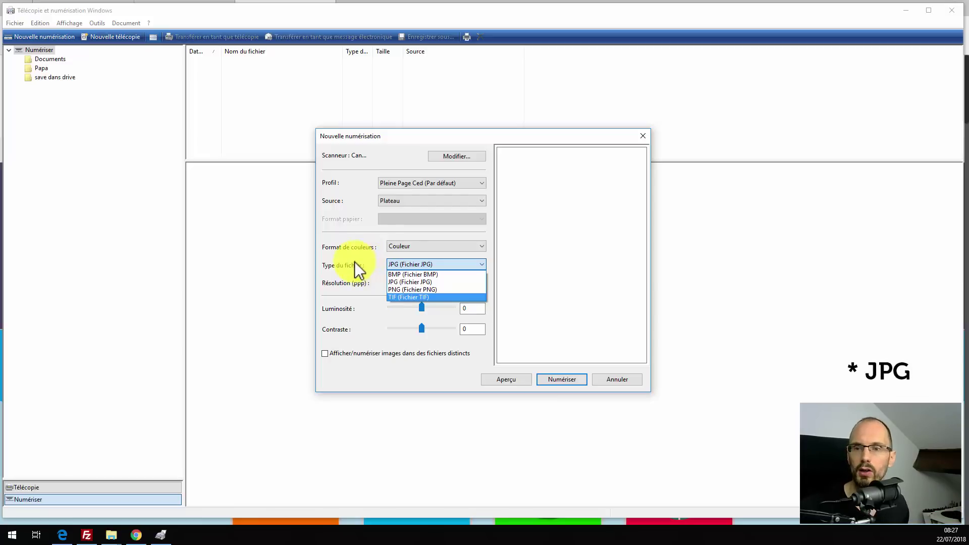
pyautogui.click(405, 281)
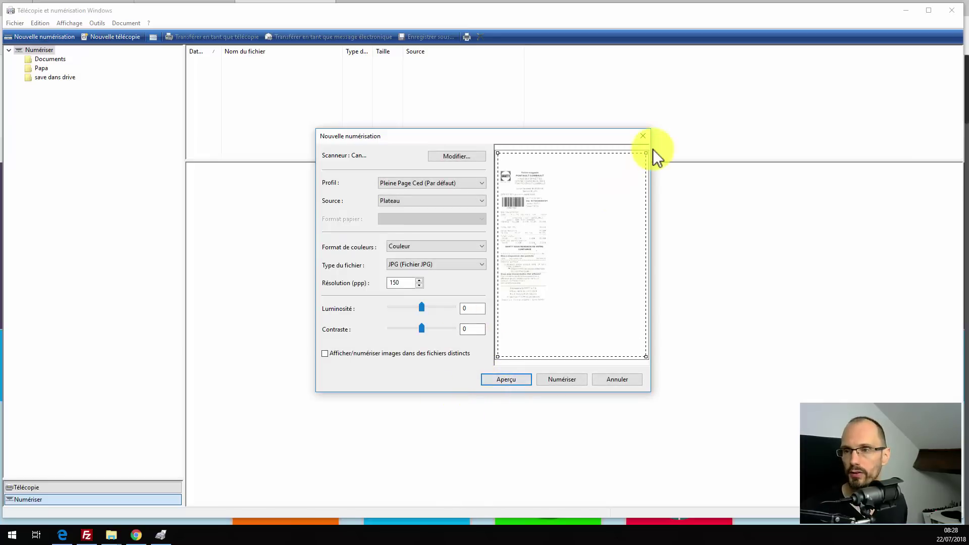
# Crop the scan area in the preview tightly around the receipt, excluding the empty part of the page
pyautogui.moveTo(647, 153); pyautogui.dragTo(558, 166)
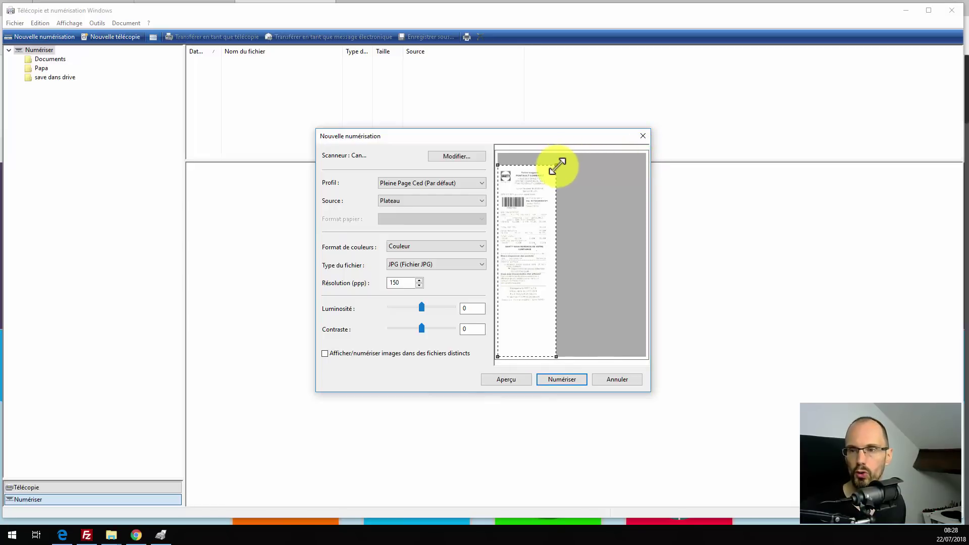
pyautogui.moveTo(510, 357); pyautogui.dragTo(513, 306)
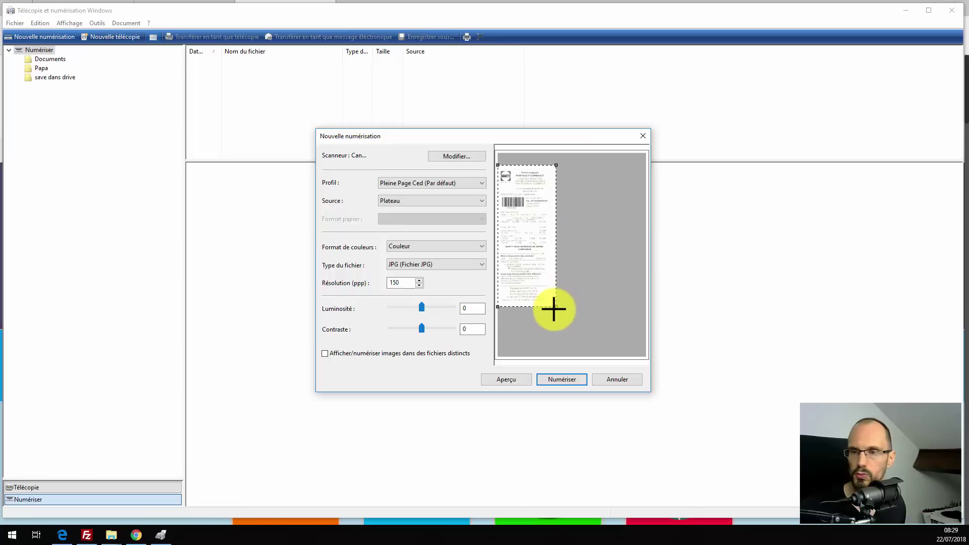
pyautogui.moveTo(556, 306)
pyautogui.mouseDown()
pyautogui.moveTo(601, 337)
pyautogui.moveTo(616, 264)
pyautogui.moveTo(583, 244)
pyautogui.moveTo(552, 328)
pyautogui.moveTo(556, 308)
pyautogui.mouseUp()
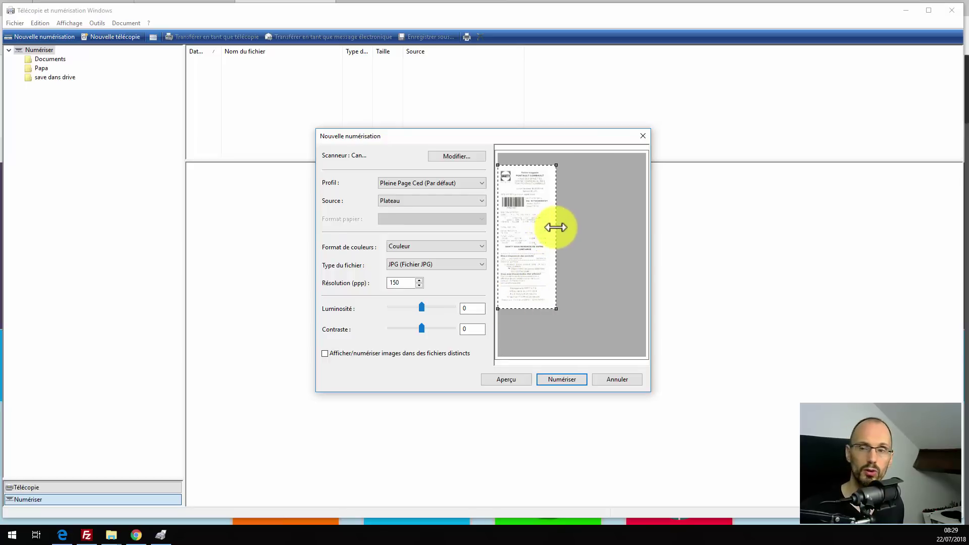
pyautogui.moveTo(556, 227)
pyautogui.mouseDown()
pyautogui.moveTo(623, 225)
pyautogui.moveTo(554, 232)
pyautogui.mouseUp()
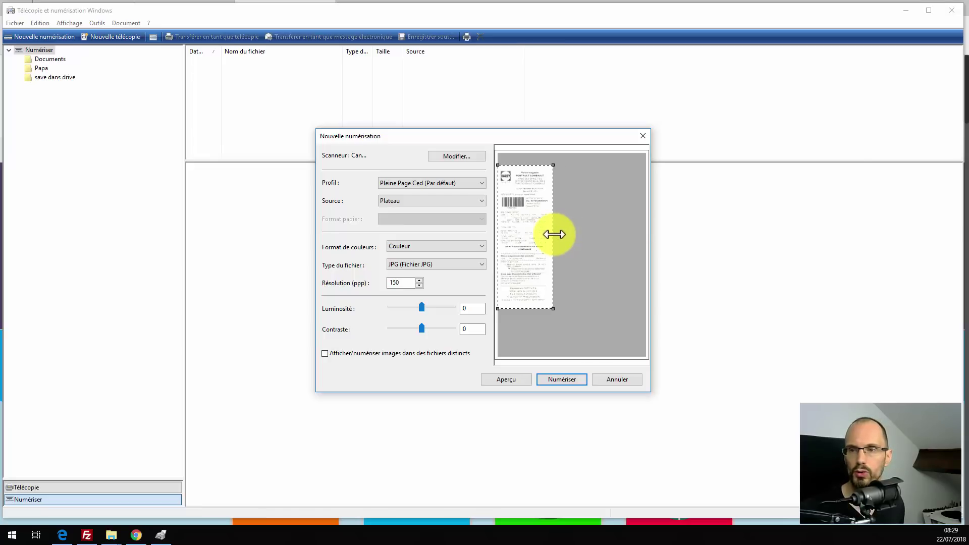
pyautogui.moveTo(520, 309)
pyautogui.mouseDown()
pyautogui.moveTo(520, 345)
pyautogui.moveTo(520, 305)
pyautogui.mouseUp()
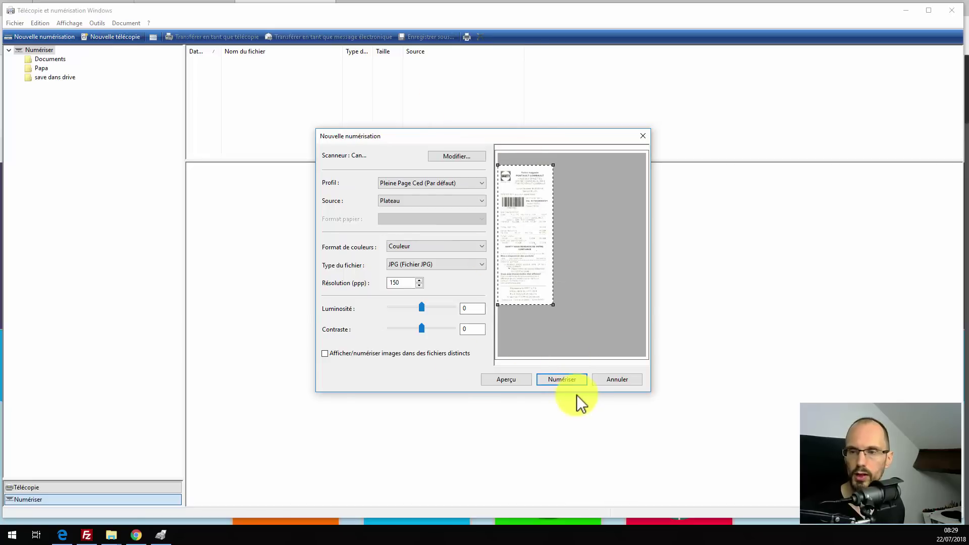
# Scan the selected area and look through the resulting image of the receipt
pyautogui.click(567, 379)
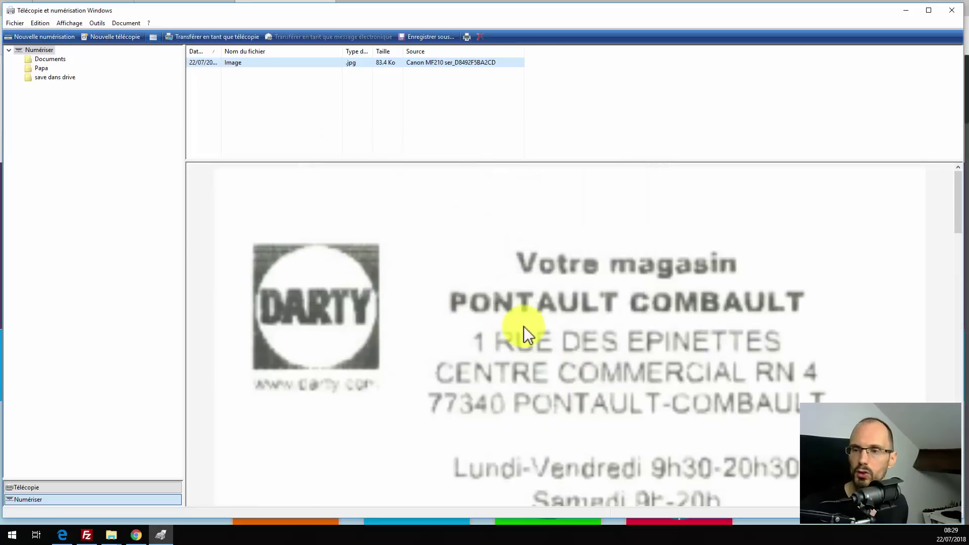
pyautogui.scroll(-6, 525, 328)
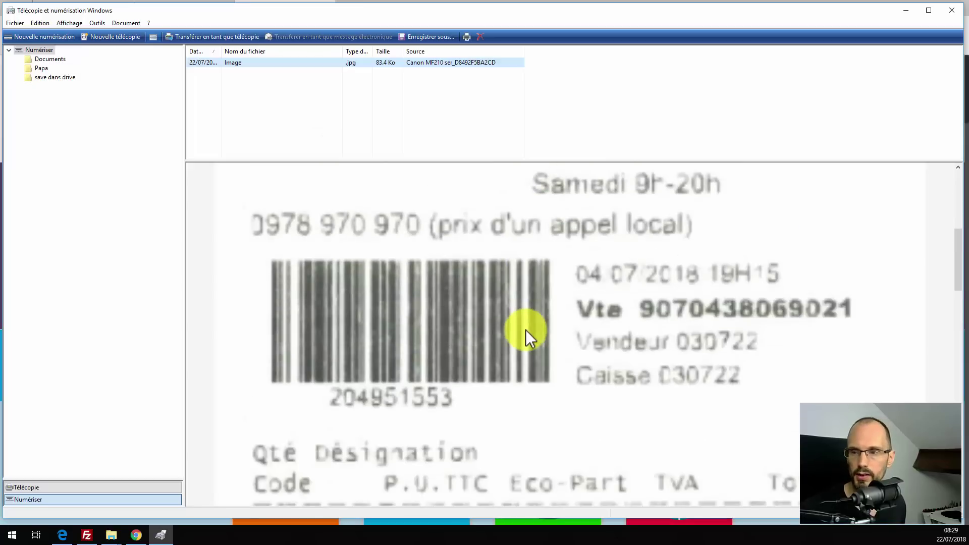
pyautogui.scroll(-8, 525, 329)
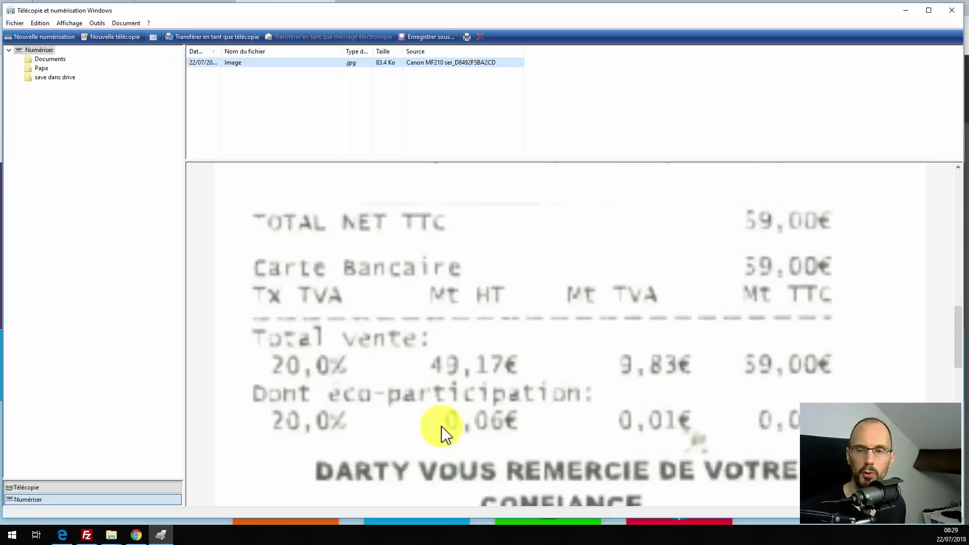
pyautogui.scroll(12, 441, 426)
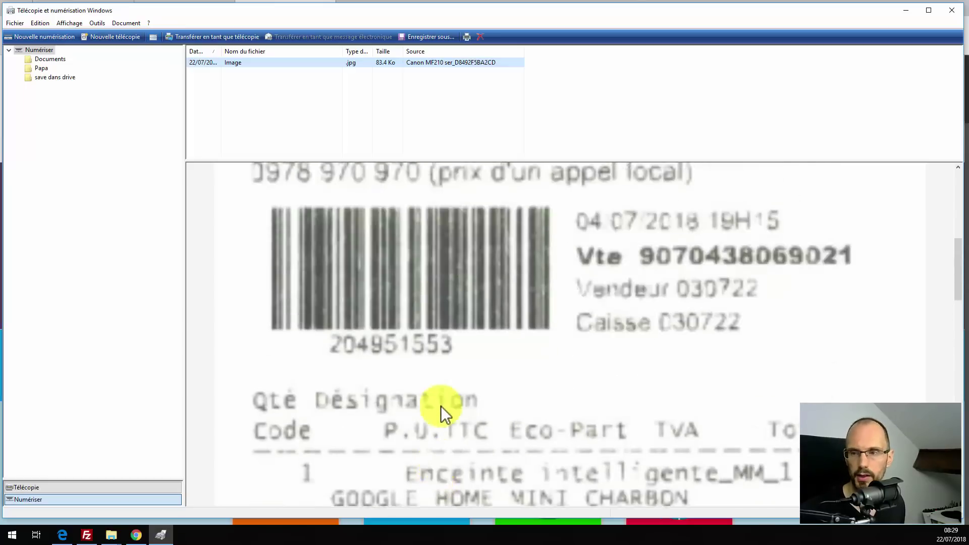
pyautogui.scroll(4, 505, 318)
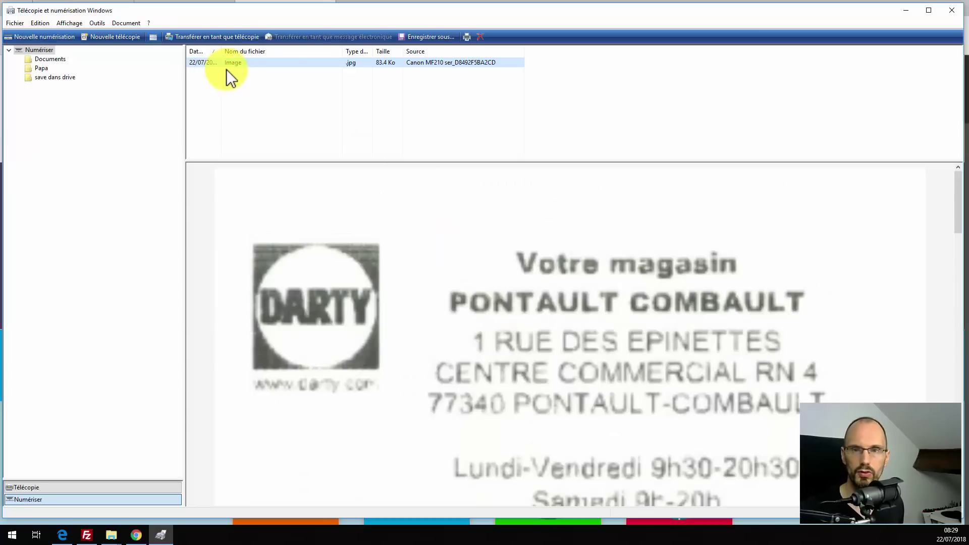
# Start another scan with the contrast set to -30 and preview the receipt
pyautogui.click(53, 35)
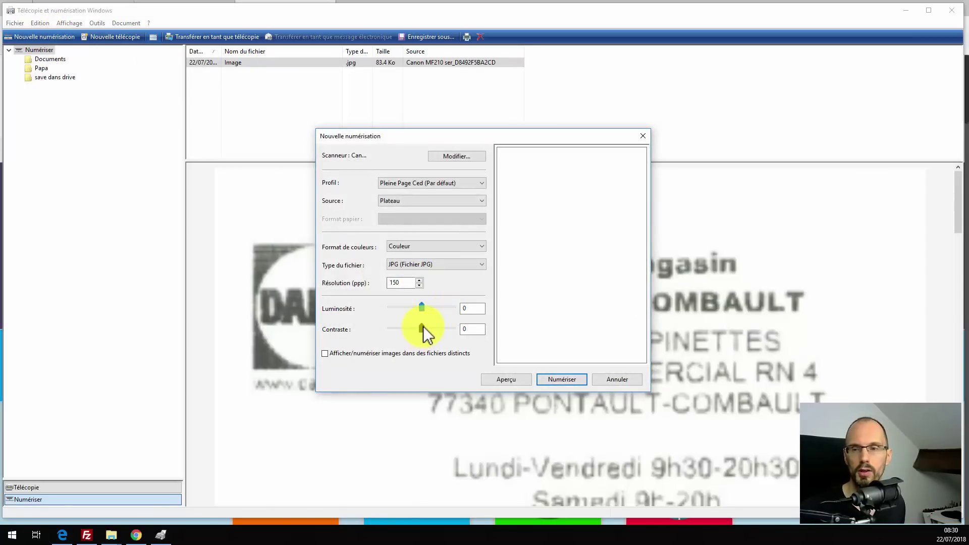
pyautogui.doubleClick(469, 329)
pyautogui.write('-30')
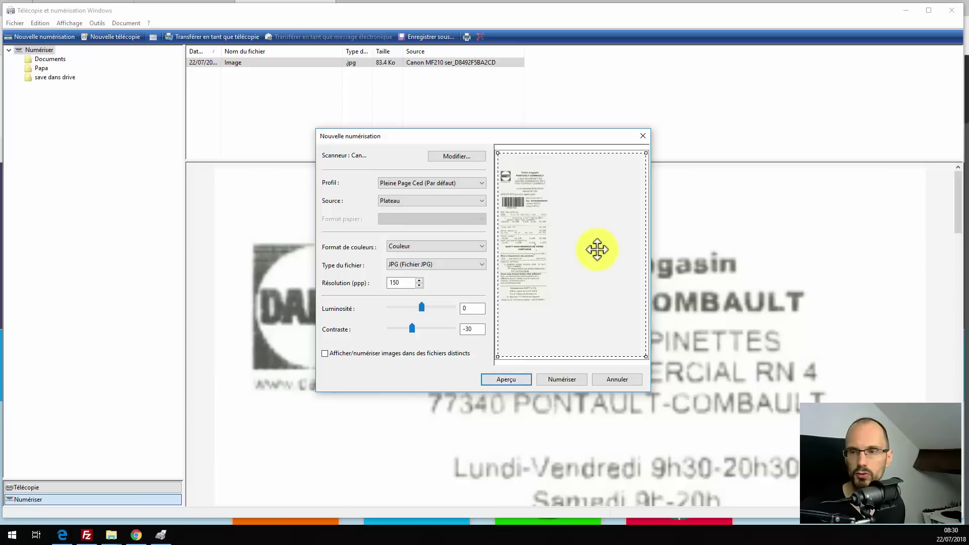
# Set the brightness to 30, refresh the preview, and scan the full page
pyautogui.click(469, 309)
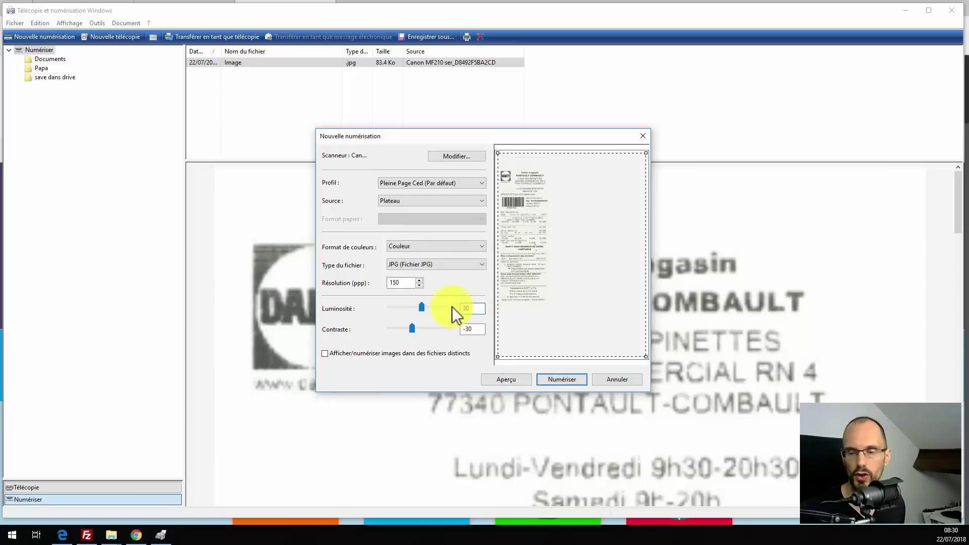
pyautogui.click(514, 378)
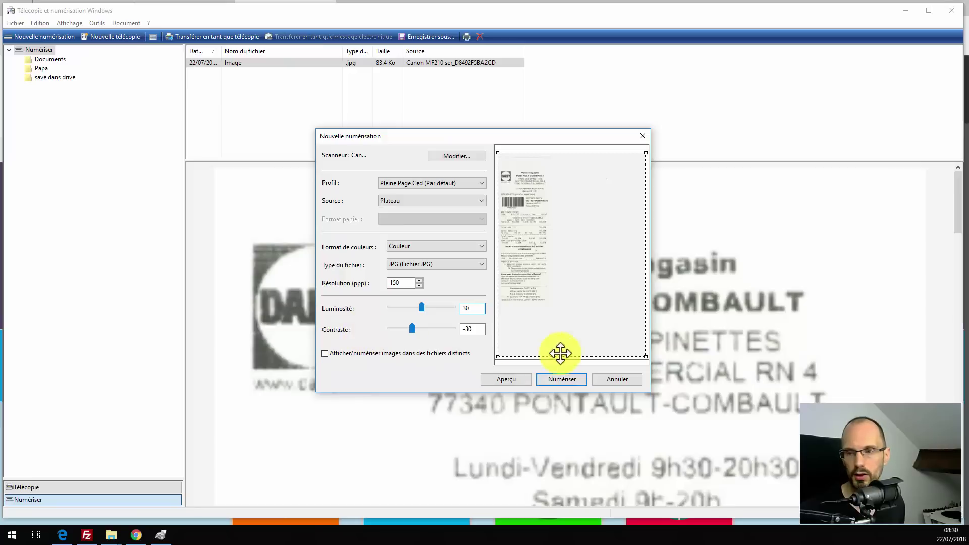
pyautogui.click(550, 377)
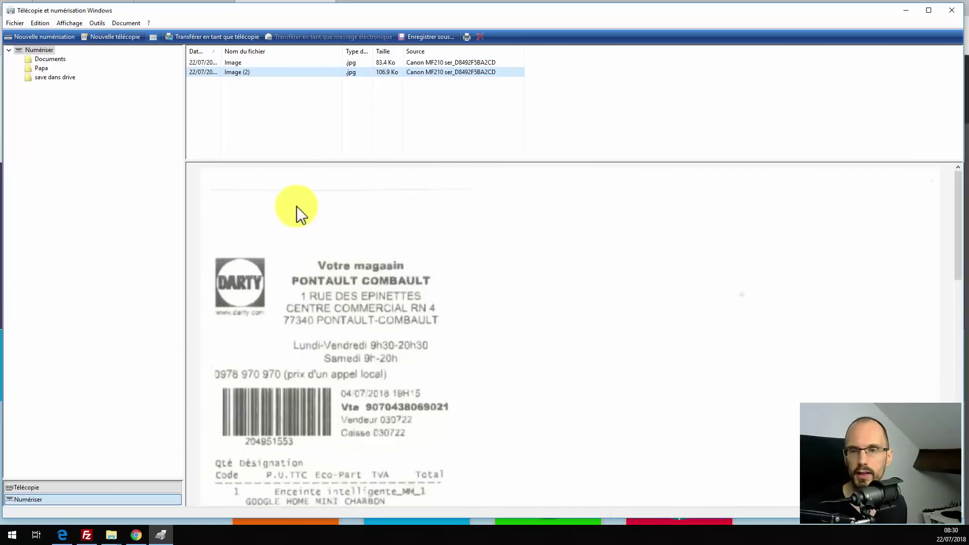
# Compare the two scans and permanently delete the full-page scan Image (2)
pyautogui.click(346, 63)
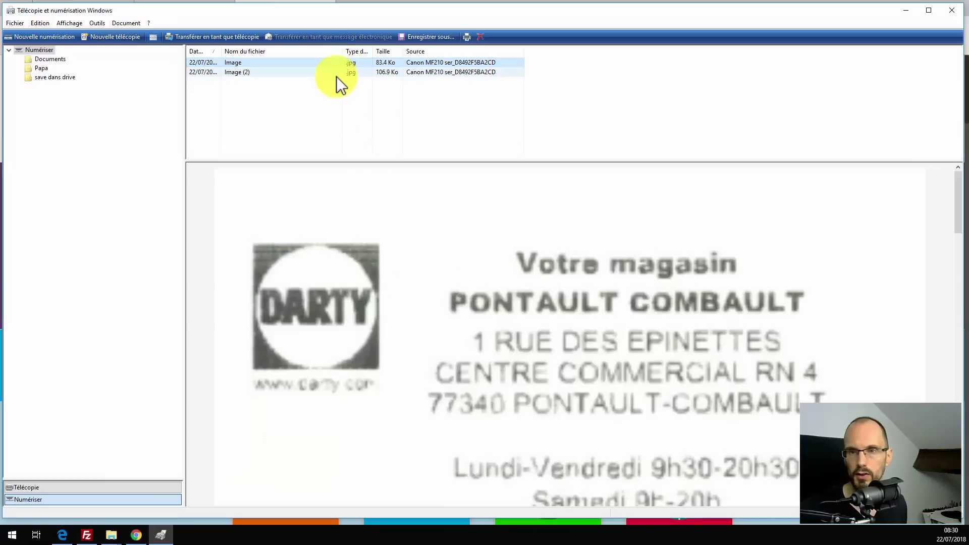
pyautogui.click(334, 74)
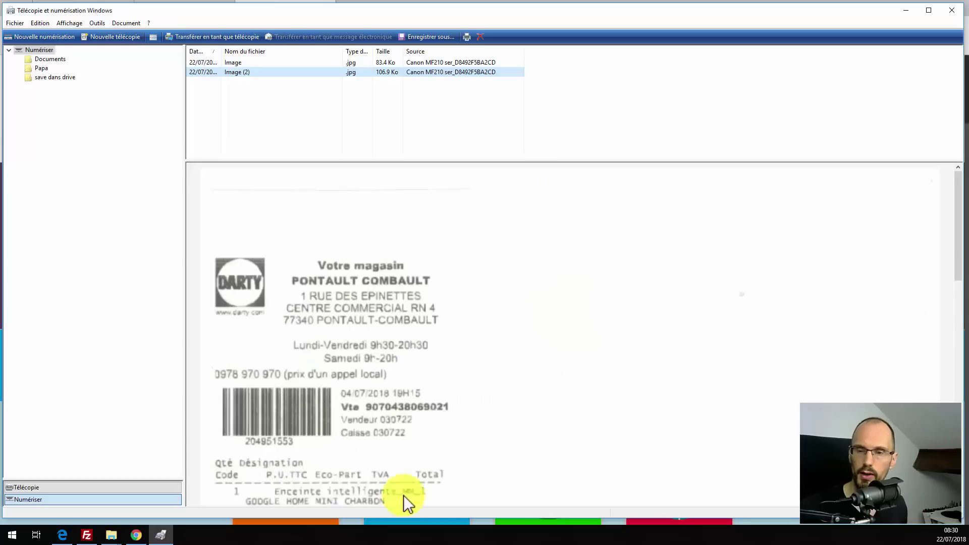
pyautogui.press('Delete')
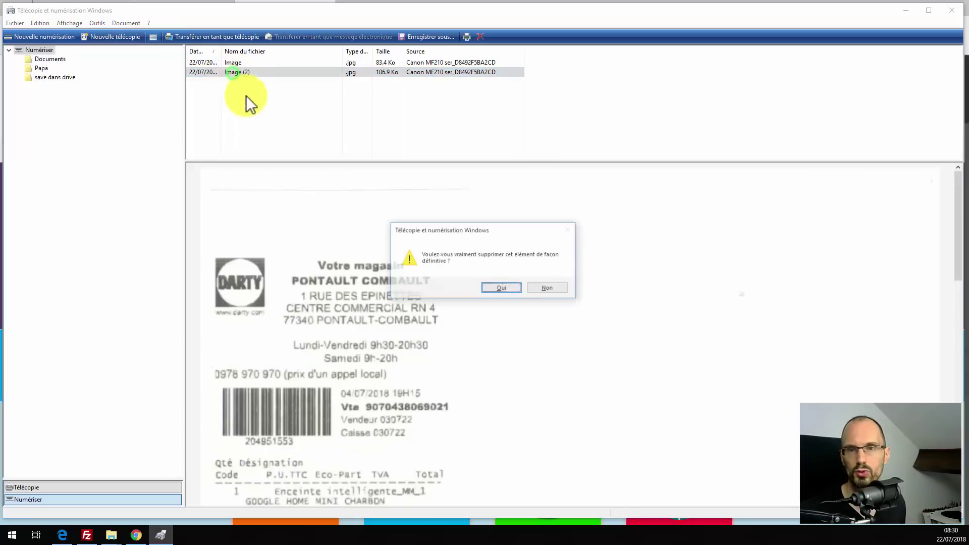
pyautogui.click(500, 280)
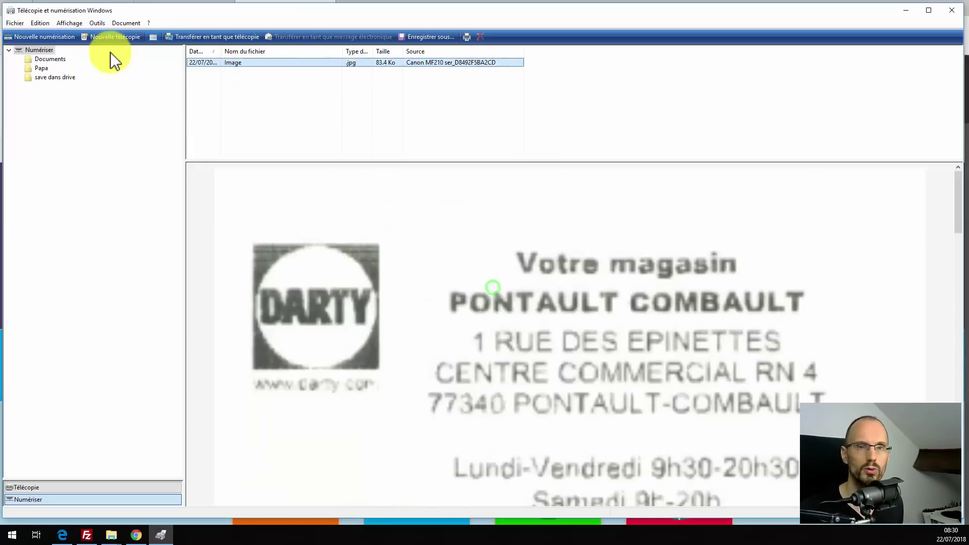
# Start a new scan with the brightness set to 30 and the contrast to -30, and preview the receipt
pyautogui.click(40, 23)
pyautogui.press('Escape')
pyautogui.click(20, 36)
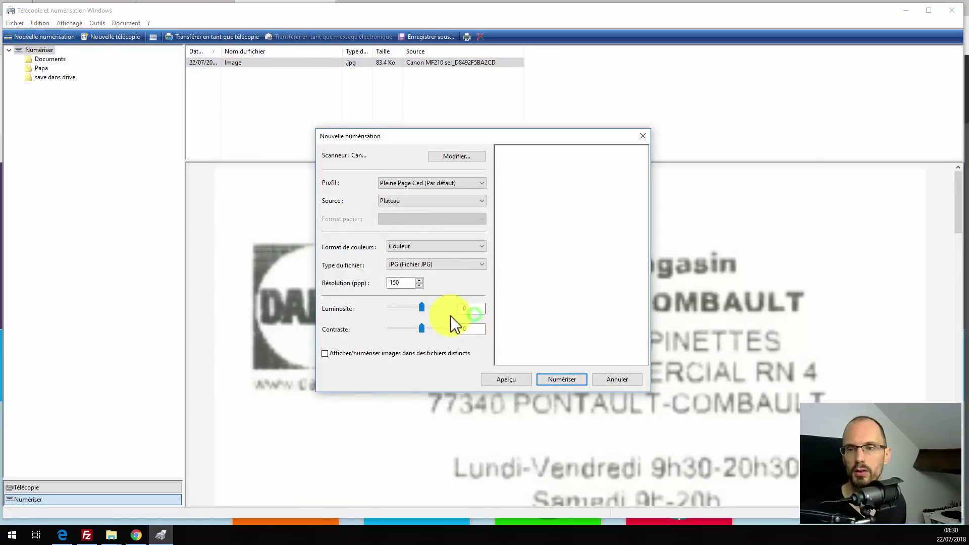
pyautogui.click(473, 307)
pyautogui.click(468, 329)
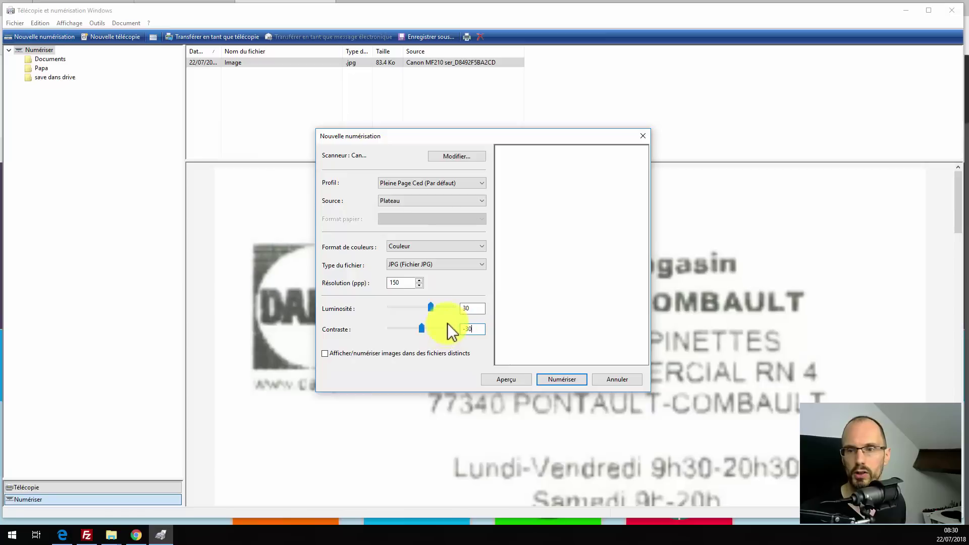
pyautogui.click(516, 382)
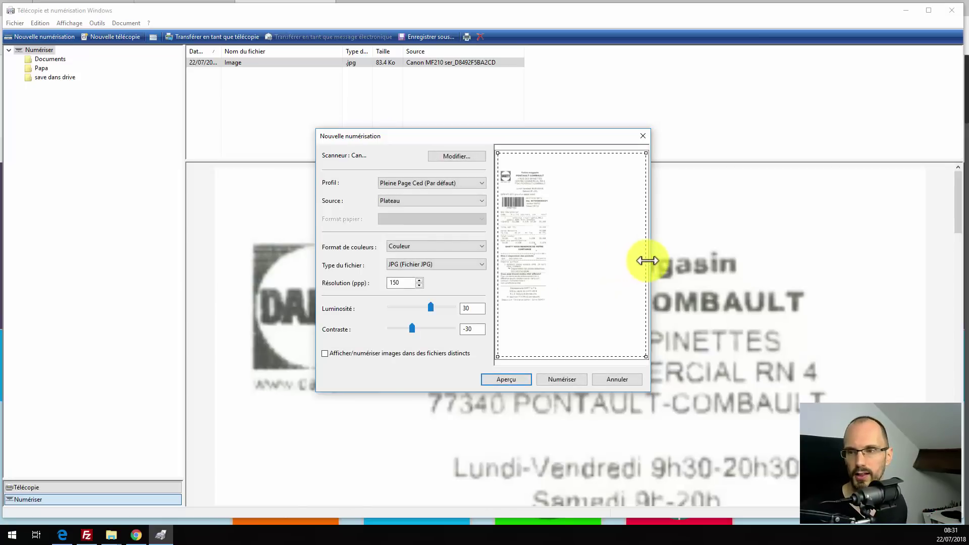
# Crop the scan area in the preview closely around the receipt and scan the selected area
pyautogui.moveTo(645, 261); pyautogui.dragTo(554, 269)
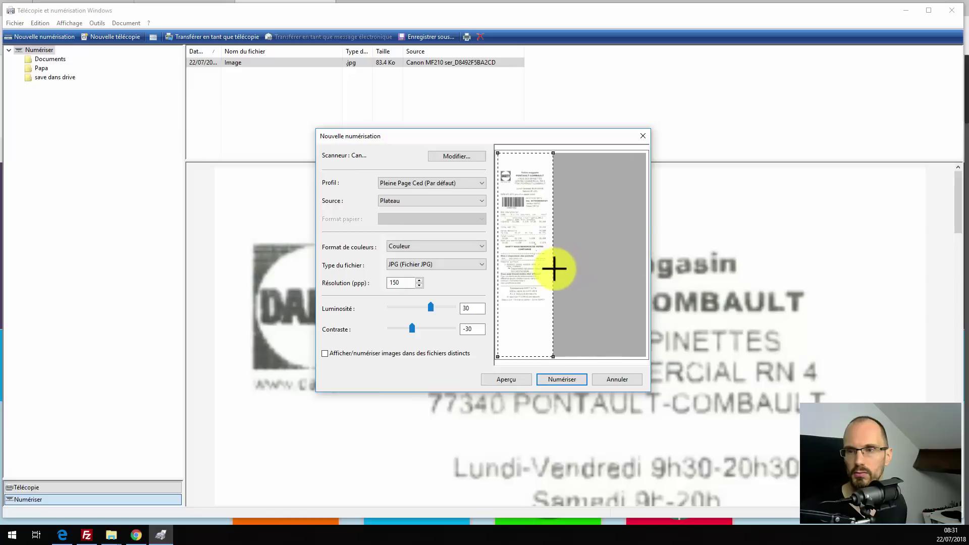
pyautogui.moveTo(512, 349); pyautogui.dragTo(515, 306)
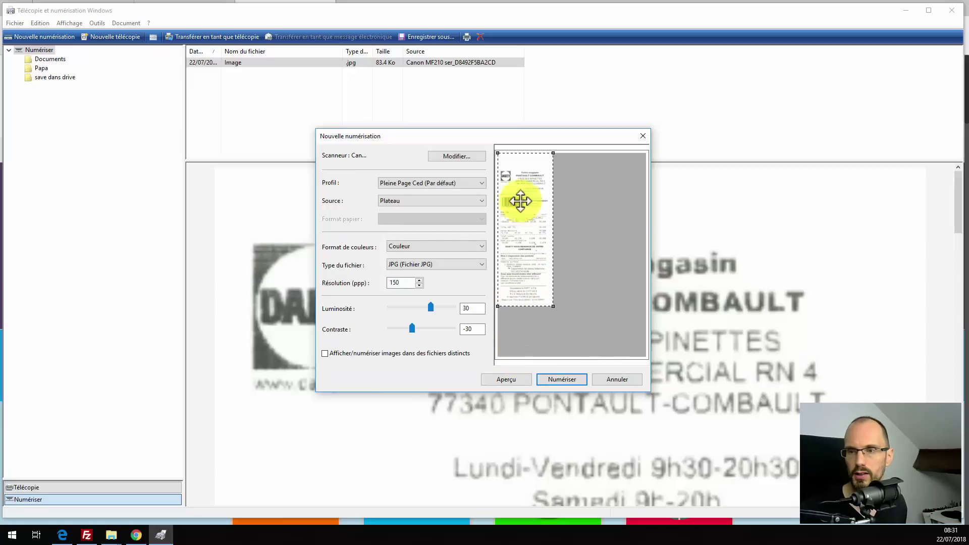
pyautogui.moveTo(519, 154); pyautogui.dragTo(524, 164)
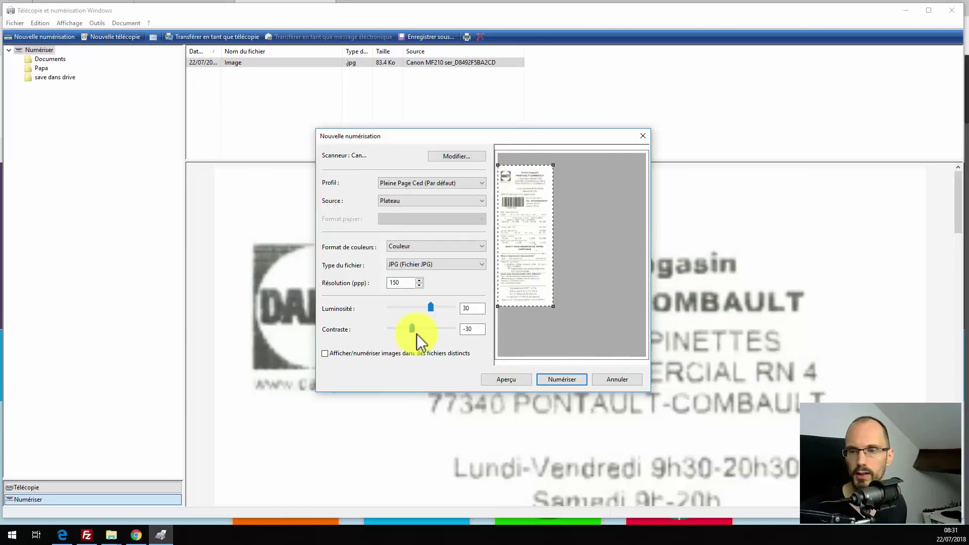
pyautogui.click(562, 379)
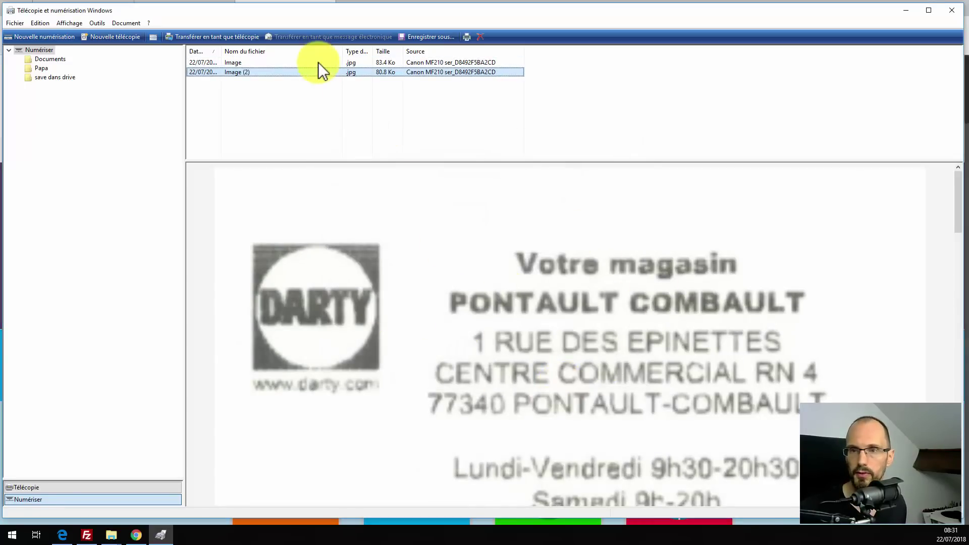
# Compare the images of the two scans and widen the scan date column to fit its contents
pyautogui.click(237, 63)
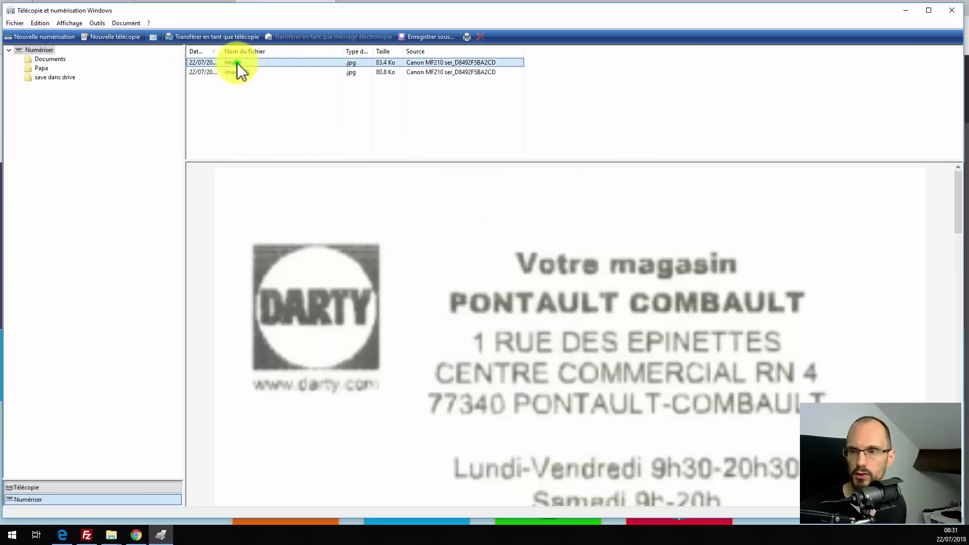
pyautogui.click(237, 70)
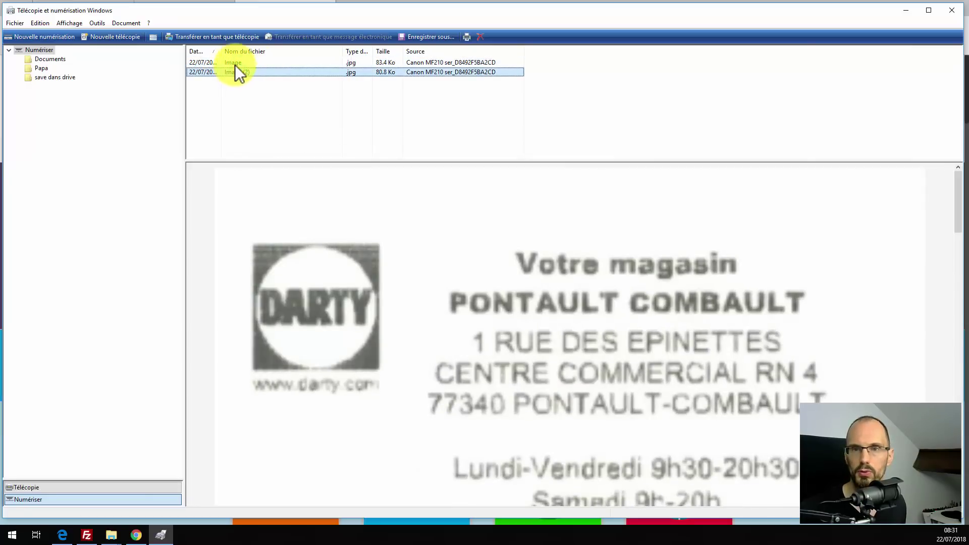
pyautogui.doubleClick(221, 51)
pyautogui.click(259, 62)
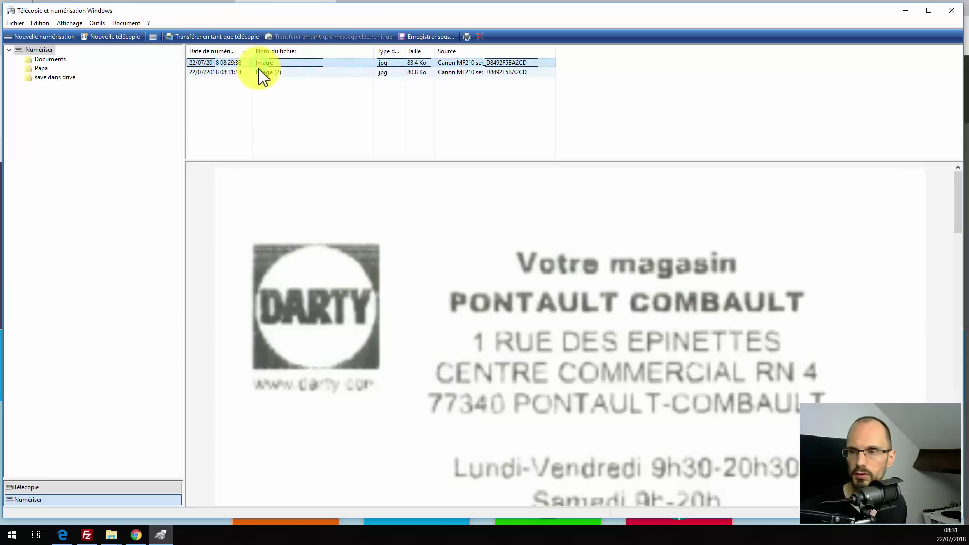
pyautogui.click(258, 71)
pyautogui.click(259, 63)
pyautogui.click(274, 106)
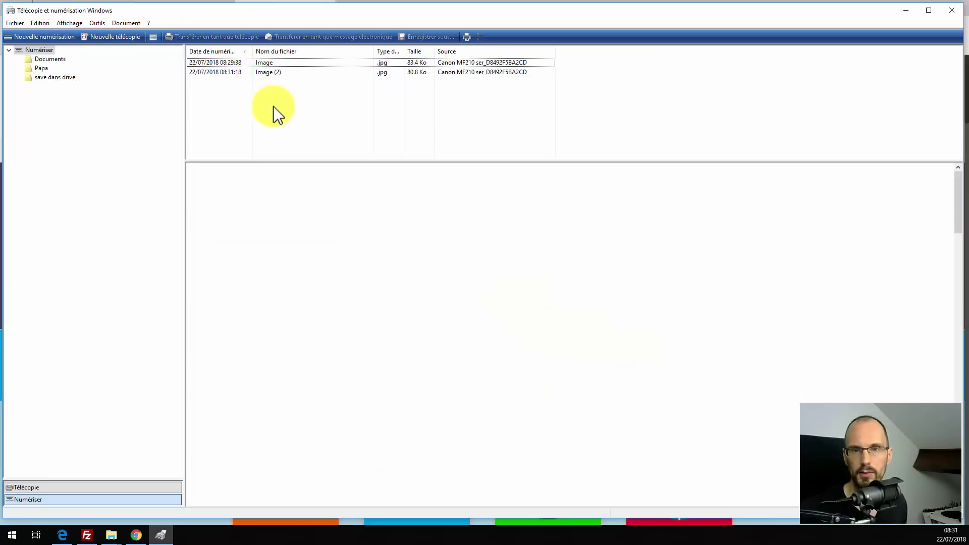
# Start another scan with the contrast set to -50 and the brightness to 50, and preview the receipt
pyautogui.click(29, 39)
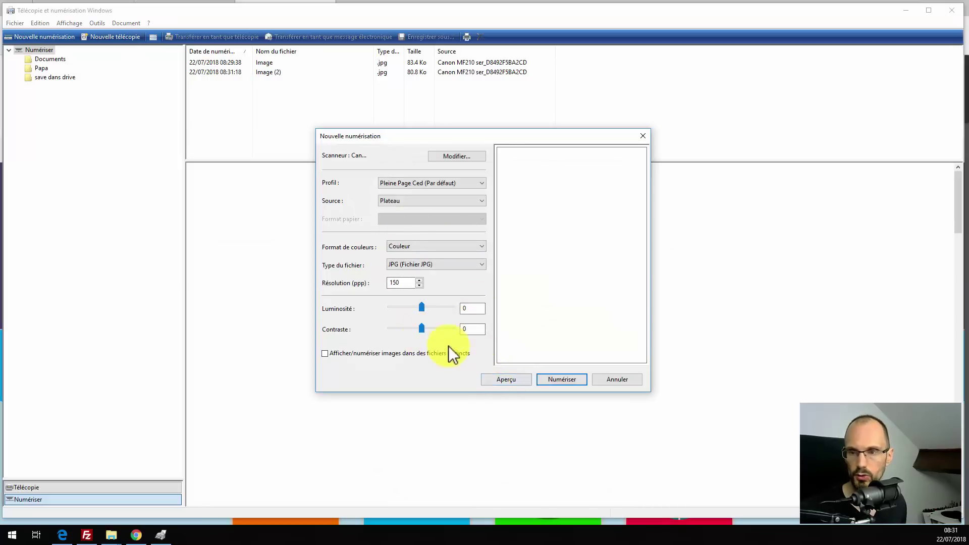
pyautogui.click(475, 329)
pyautogui.click(469, 308)
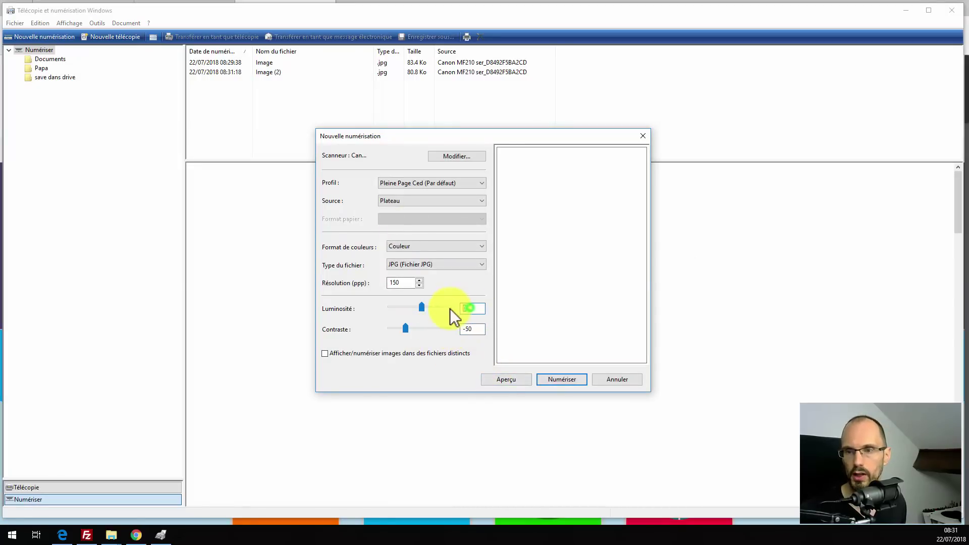
pyautogui.click(508, 377)
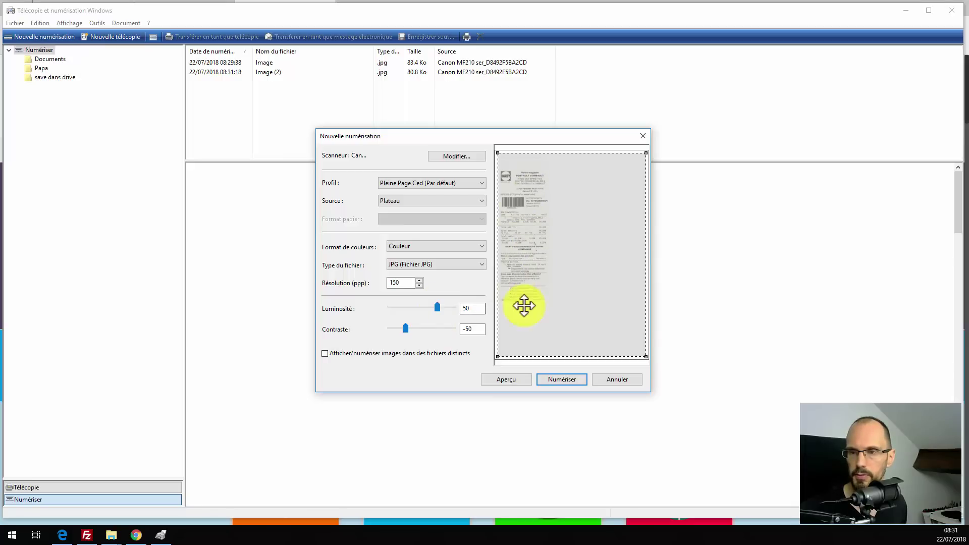
# Crop the preview's scan area around the receipt, leaving out the empty page beside, above and below it
pyautogui.moveTo(644, 268); pyautogui.dragTo(553, 268)
pyautogui.moveTo(526, 157); pyautogui.dragTo(527, 168)
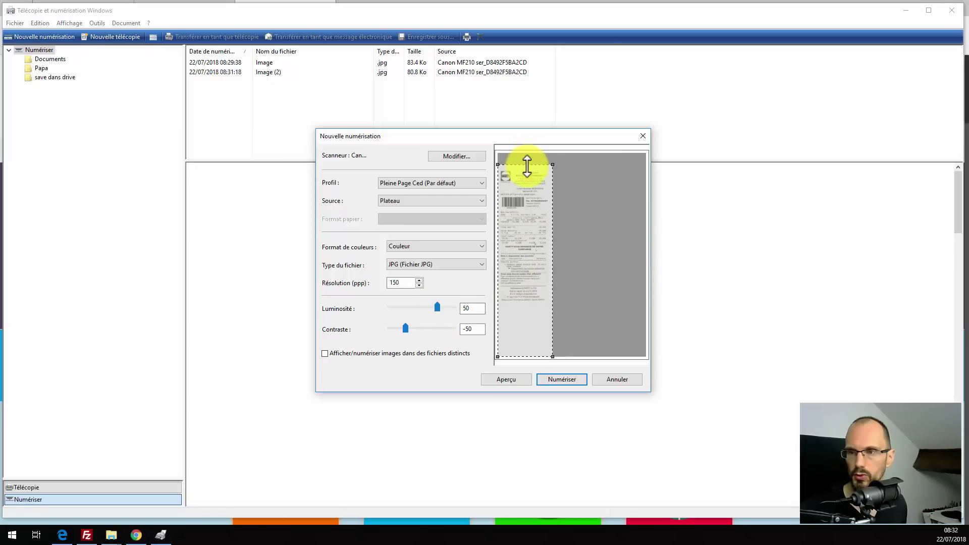
pyautogui.moveTo(527, 352); pyautogui.dragTo(528, 300)
# Set the brightness to 100 and the contrast to -33, and scan the cropped area
pyautogui.moveTo(404, 328); pyautogui.dragTo(438, 328)
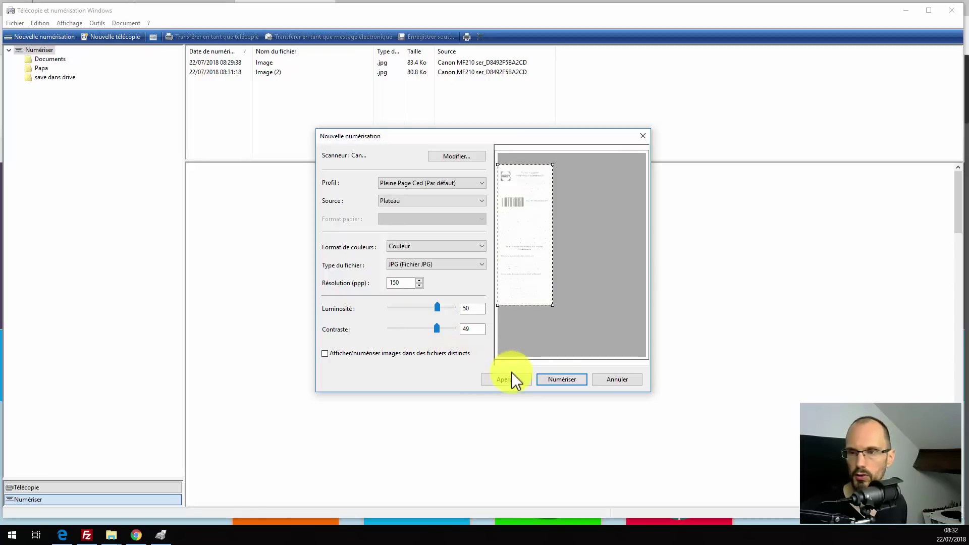
pyautogui.moveTo(437, 331); pyautogui.dragTo(438, 310)
pyautogui.write('-50')
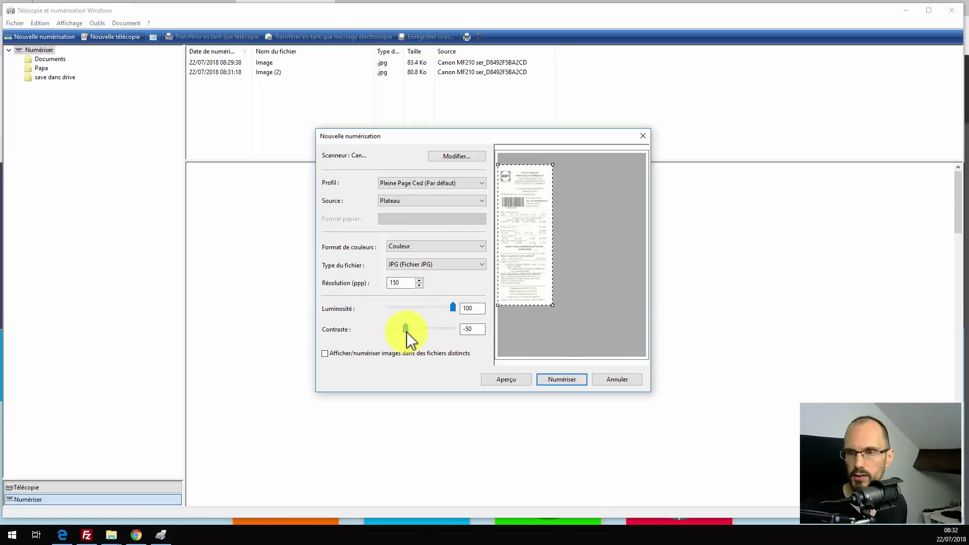
pyautogui.moveTo(407, 331); pyautogui.dragTo(414, 331)
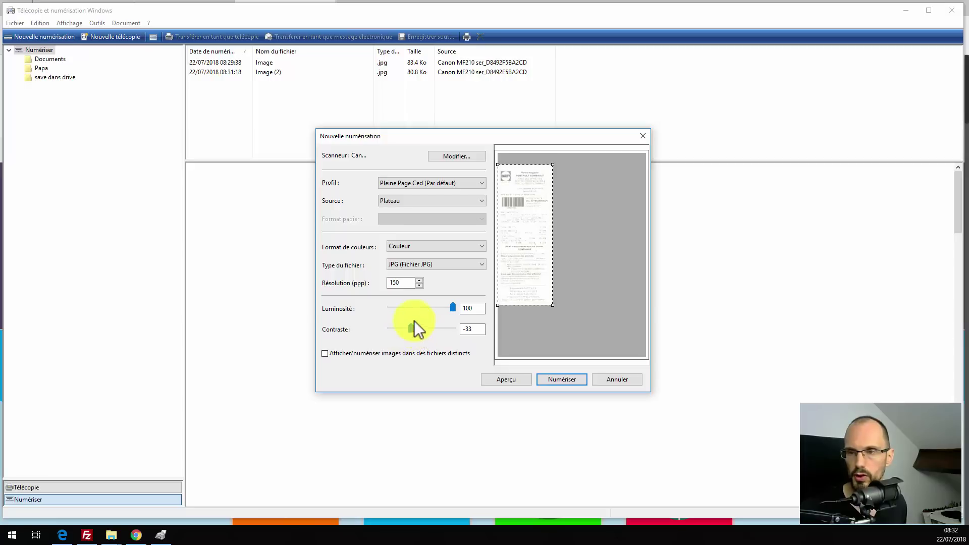
pyautogui.click(553, 379)
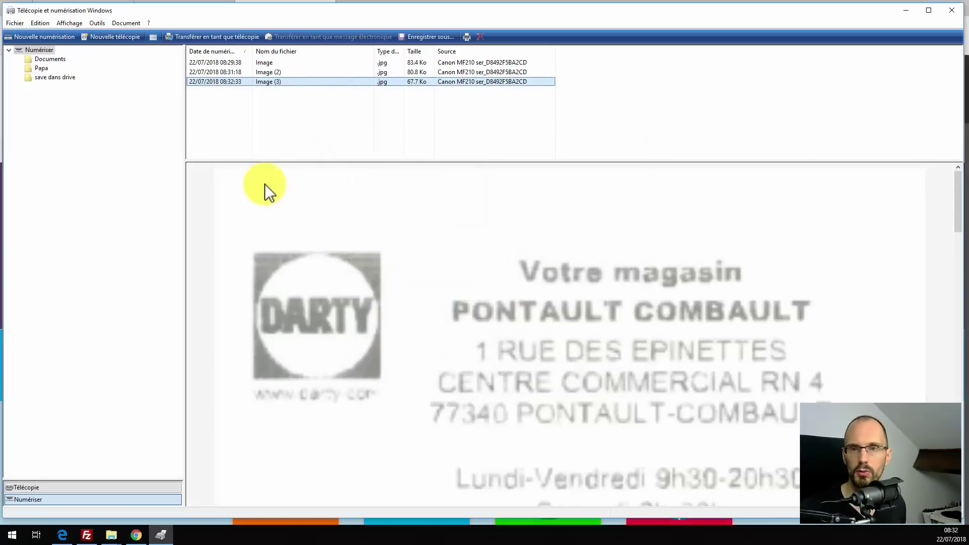
# Compare the legibility of the receipt text in Image, Image (2) and Image (3)
pyautogui.scroll(-8, 433, 246)
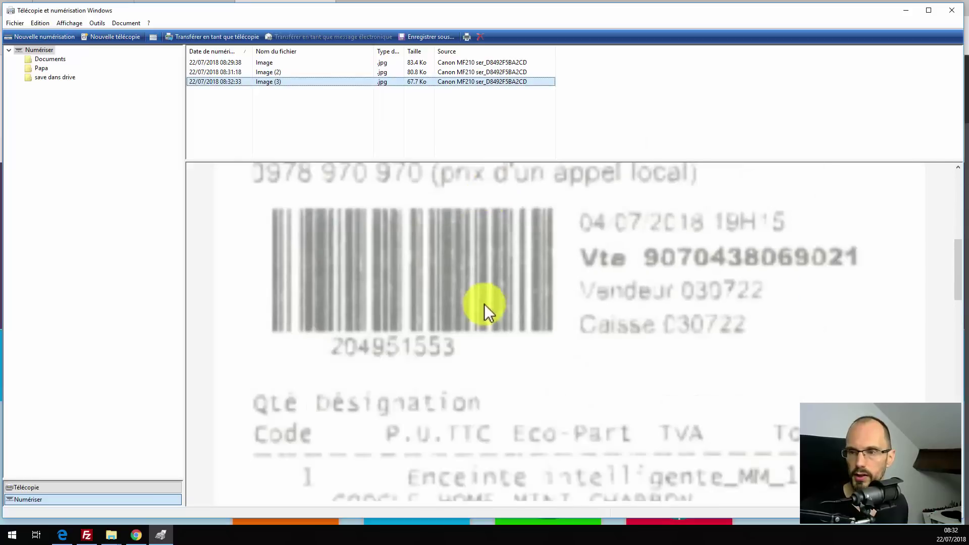
pyautogui.scroll(8, 453, 295)
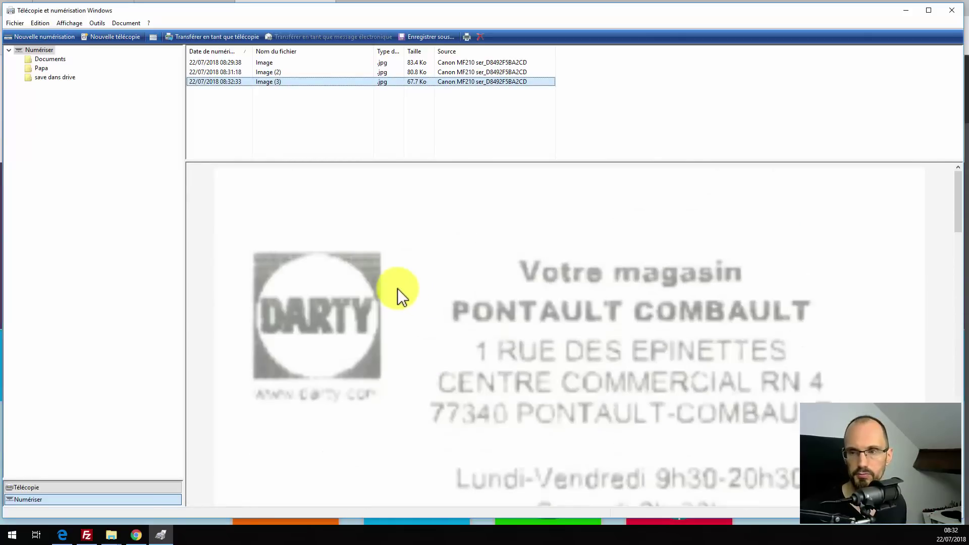
pyautogui.click(269, 63)
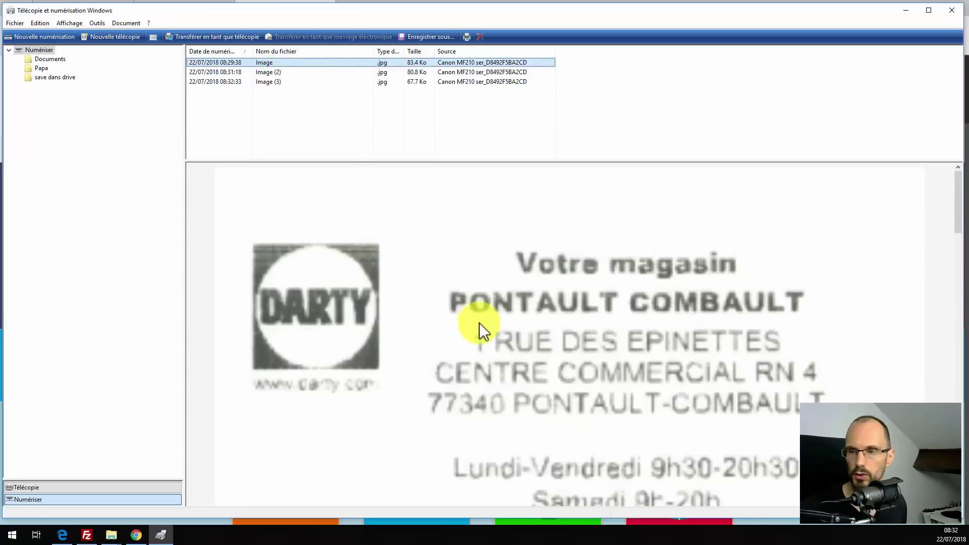
pyautogui.scroll(-16, 479, 324)
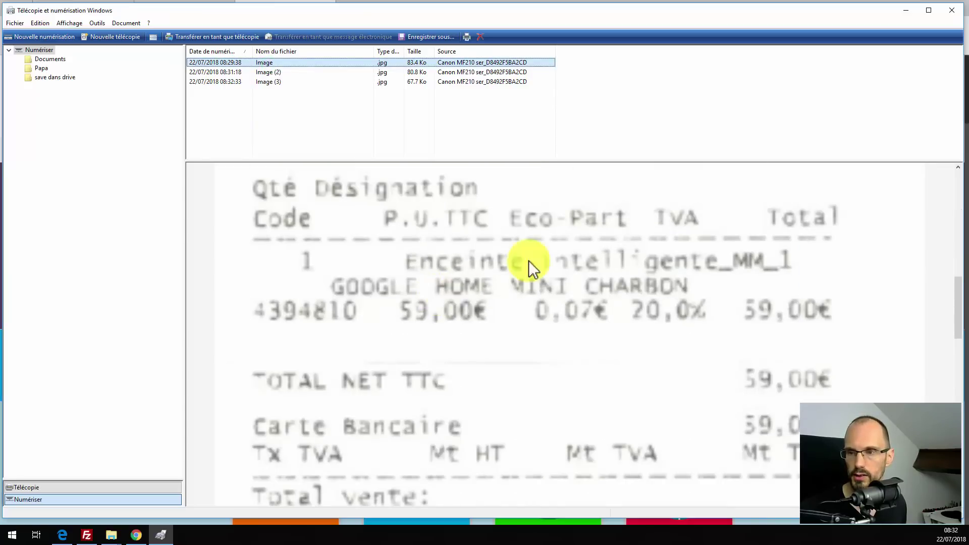
pyautogui.click(268, 72)
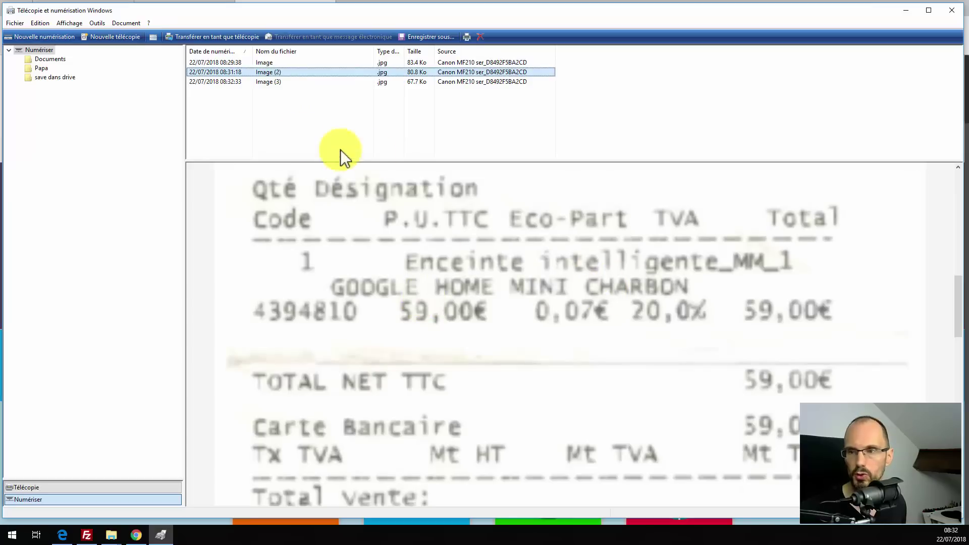
pyautogui.click(272, 80)
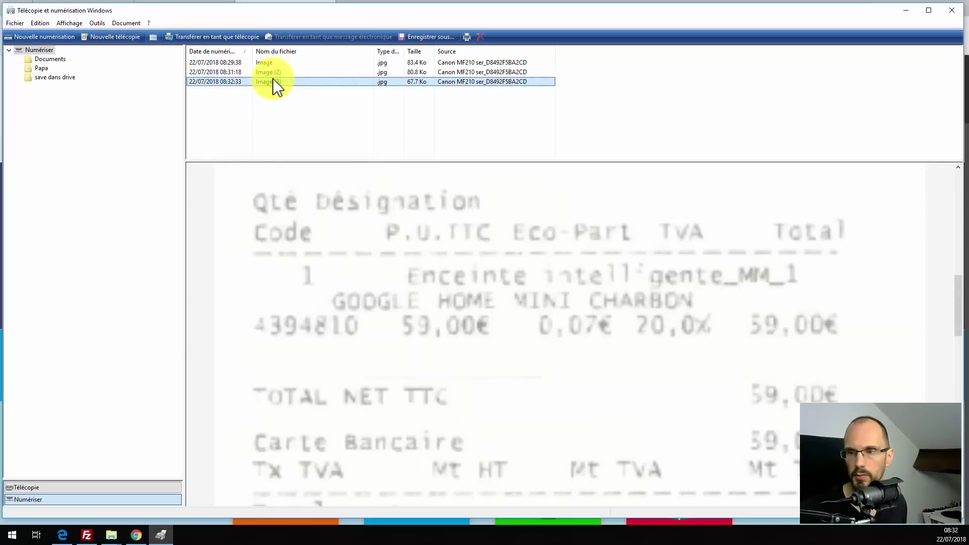
pyautogui.click(265, 72)
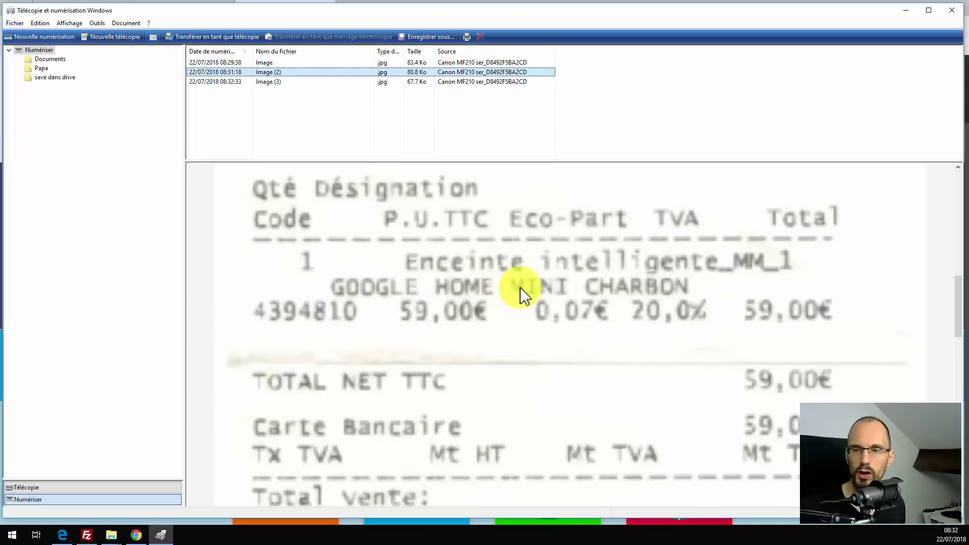
pyautogui.scroll(10, 399, 277)
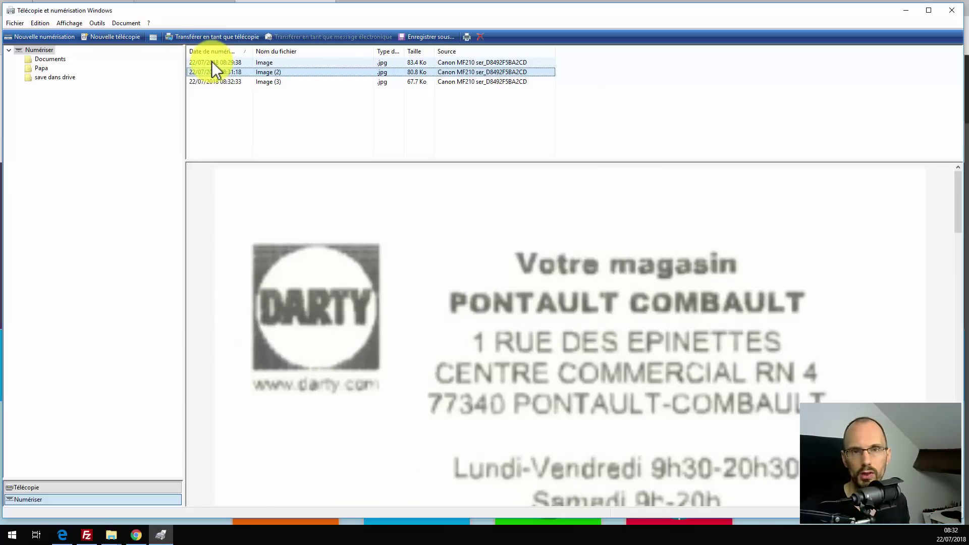
# Rename the first receipt scan, Image, as Facturette-darty-google-home
pyautogui.click(263, 62)
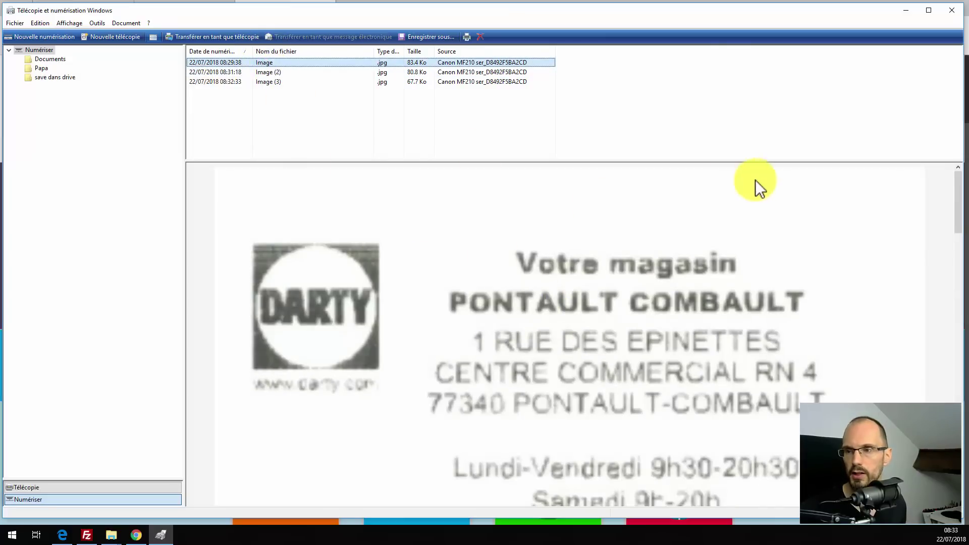
pyautogui.scroll(-5, 495, 331)
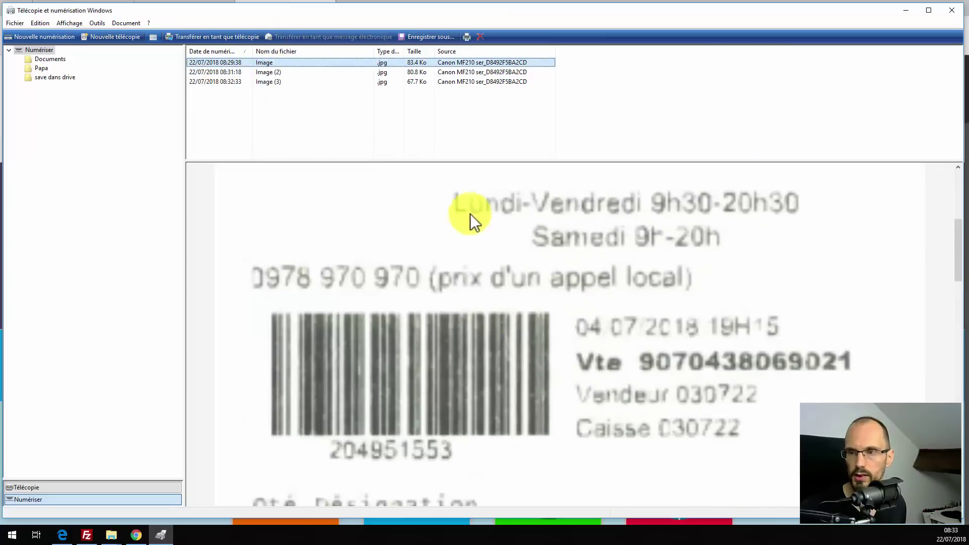
pyautogui.rightClick(268, 64)
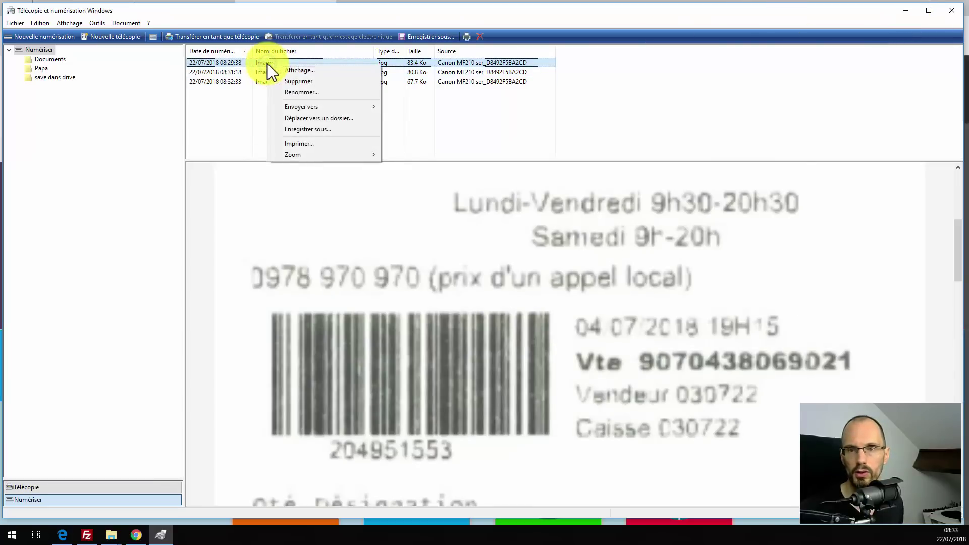
pyautogui.click(297, 92)
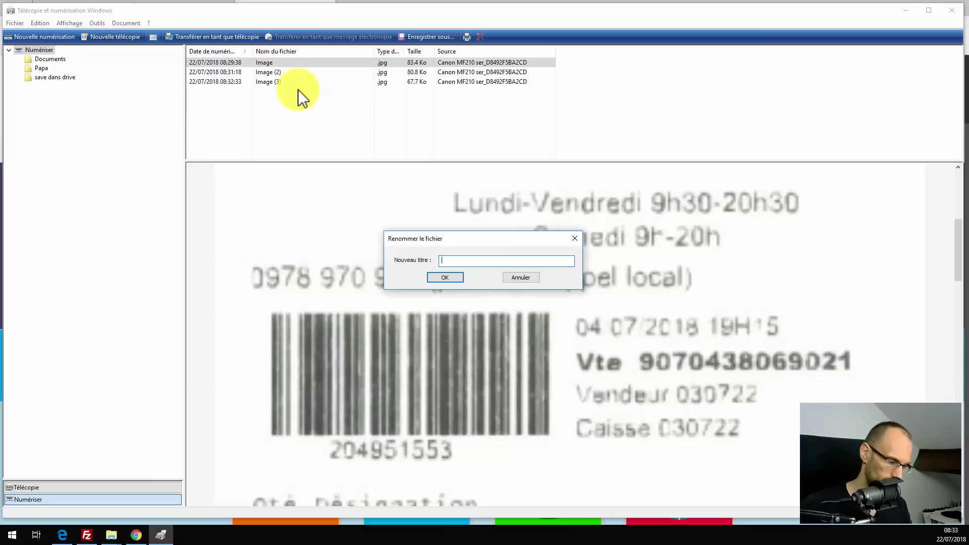
pyautogui.write('Facturette-dar')
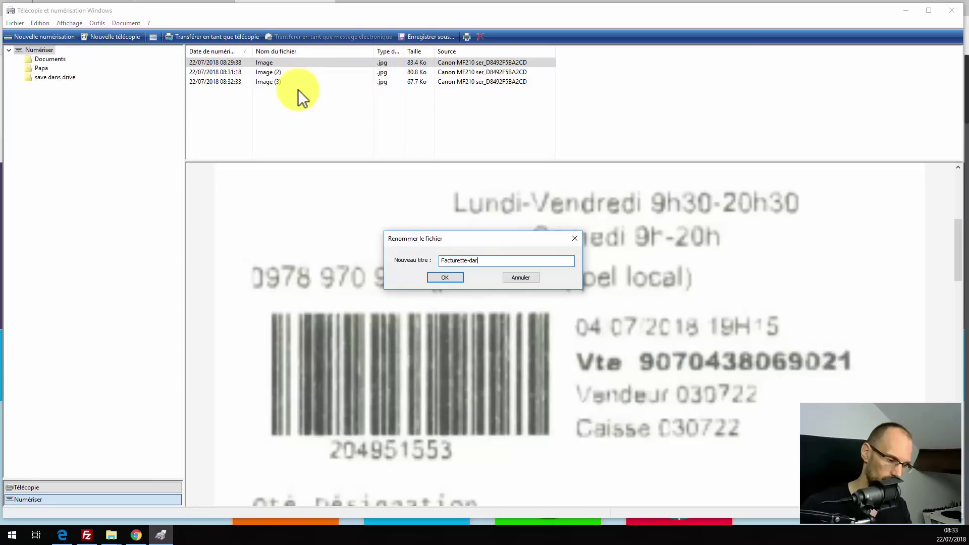
pyautogui.write('ty-google-')
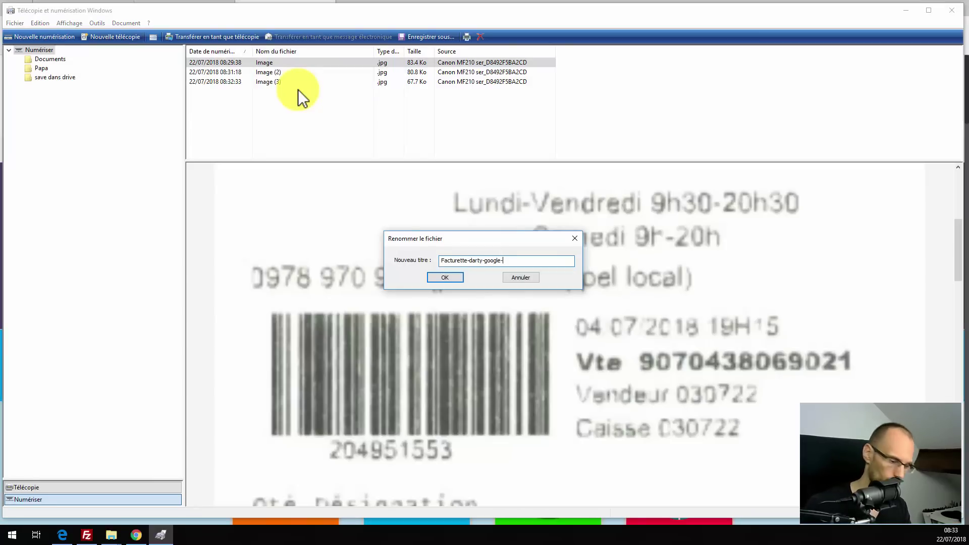
pyautogui.write('home')
pyautogui.click(444, 277)
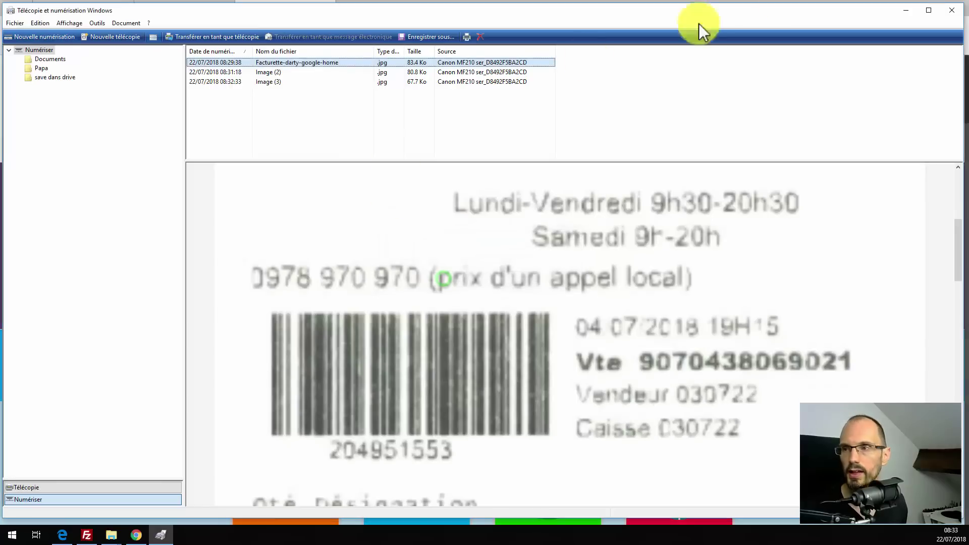
# Clear the open windows off the desktop and open the Documents numérisés folder inside Documents in File Explorer
pyautogui.click(904, 11)
pyautogui.click(908, 11)
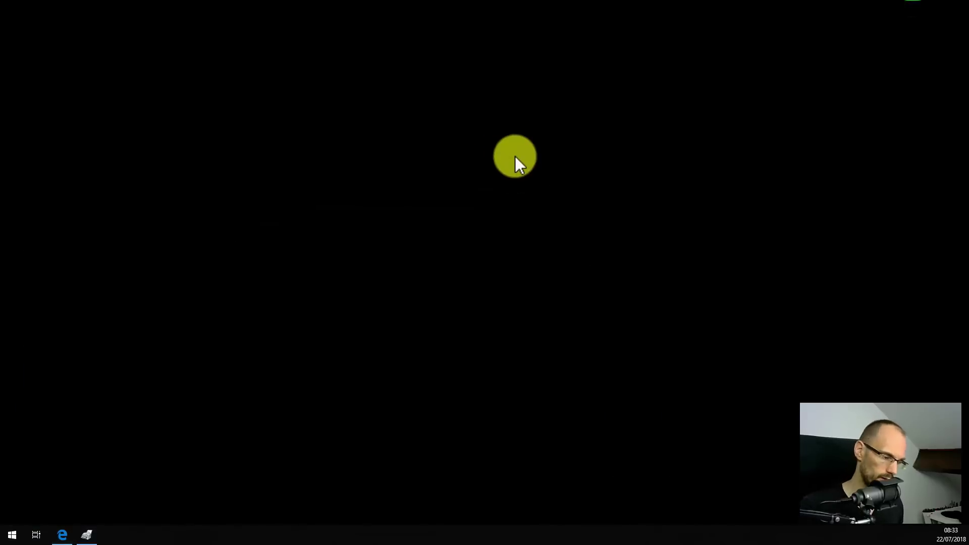
pyautogui.press('super+e')
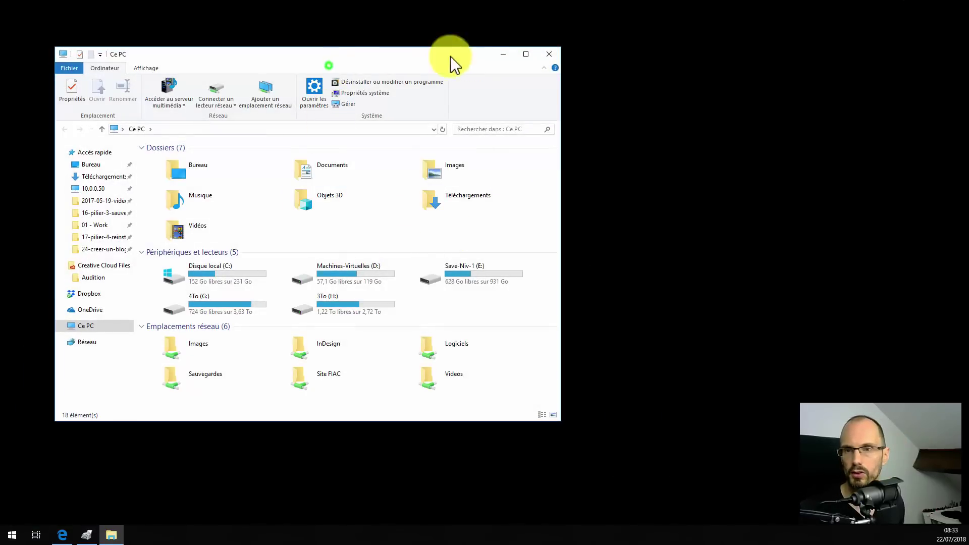
pyautogui.doubleClick(306, 165)
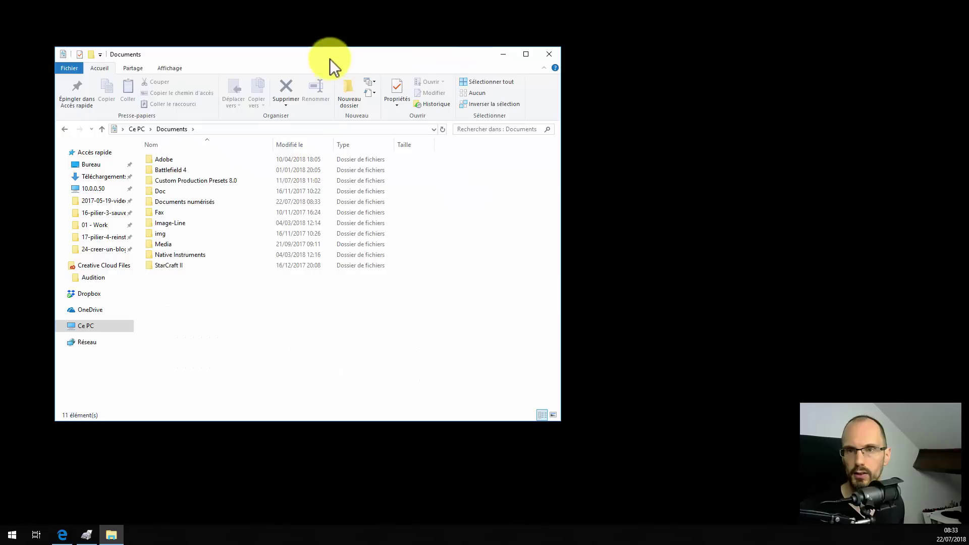
pyautogui.moveTo(328, 55); pyautogui.dragTo(502, 46)
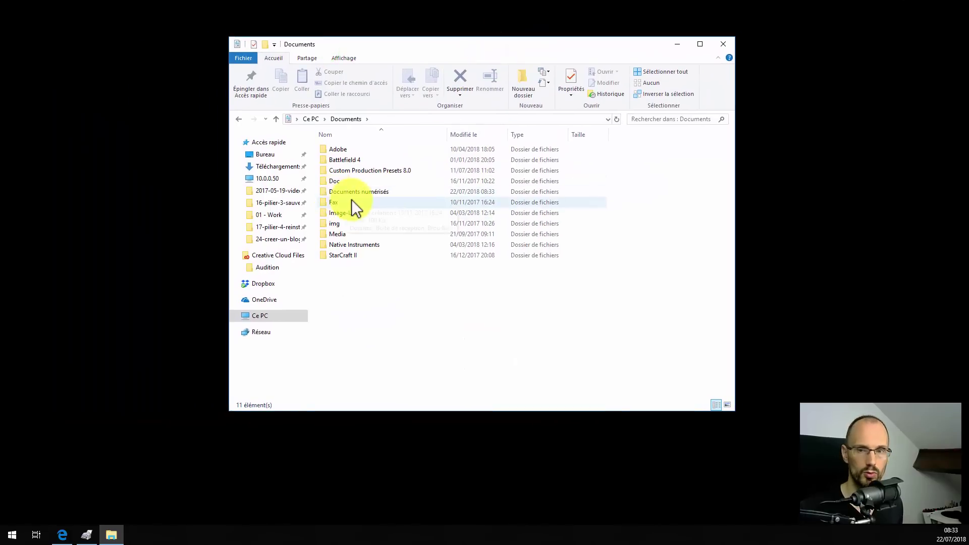
pyautogui.doubleClick(338, 194)
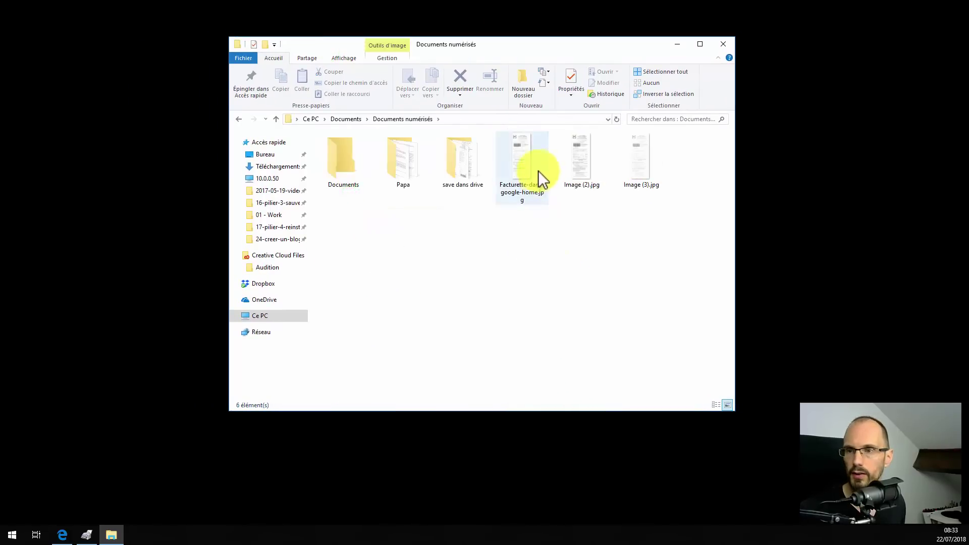
# View Facturette-darty-google-home.jpg, Image (2).jpg and Image (3).jpg one after another, enlarging each to compare the receipt text
pyautogui.doubleClick(522, 159)
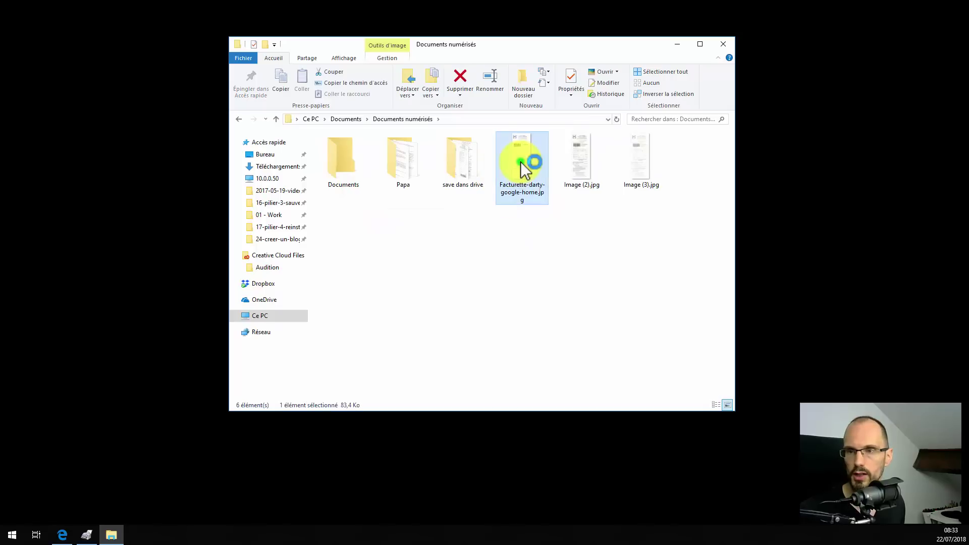
pyautogui.scroll(2, 473, 151)
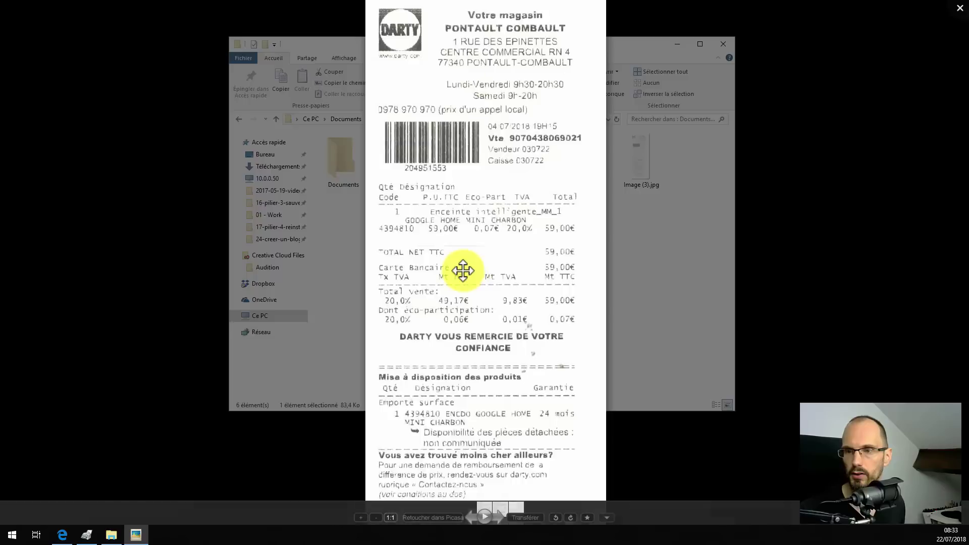
pyautogui.scroll(2, 463, 232)
pyautogui.click(959, 9)
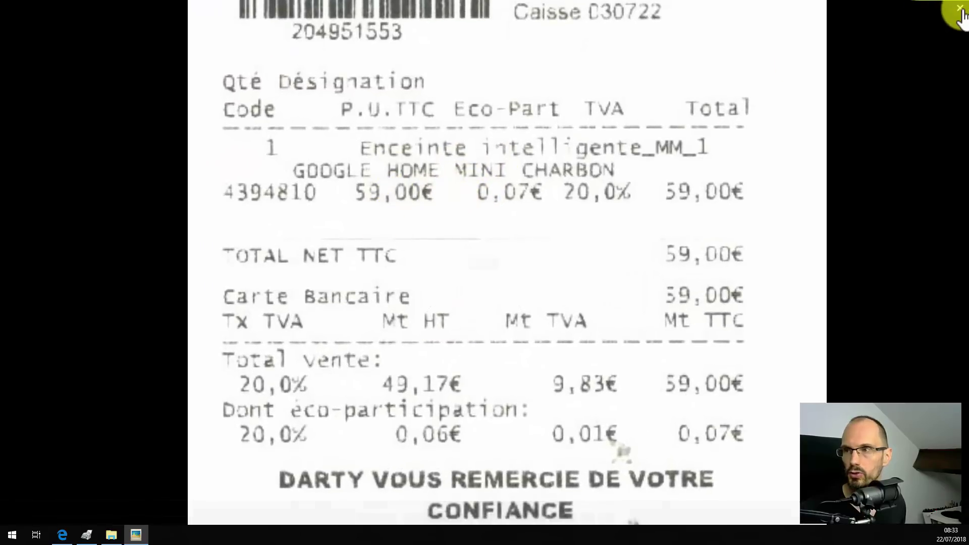
pyautogui.doubleClick(572, 158)
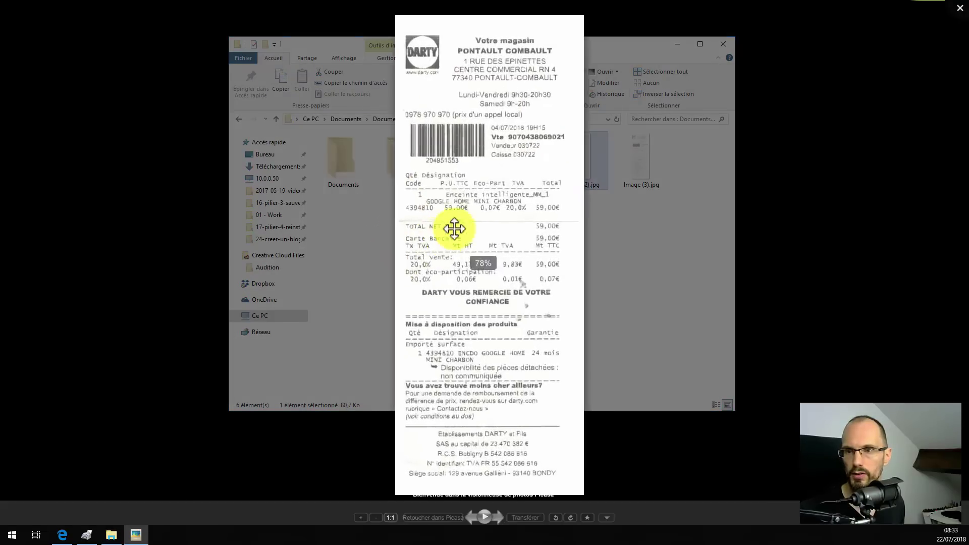
pyautogui.scroll(3, 450, 227)
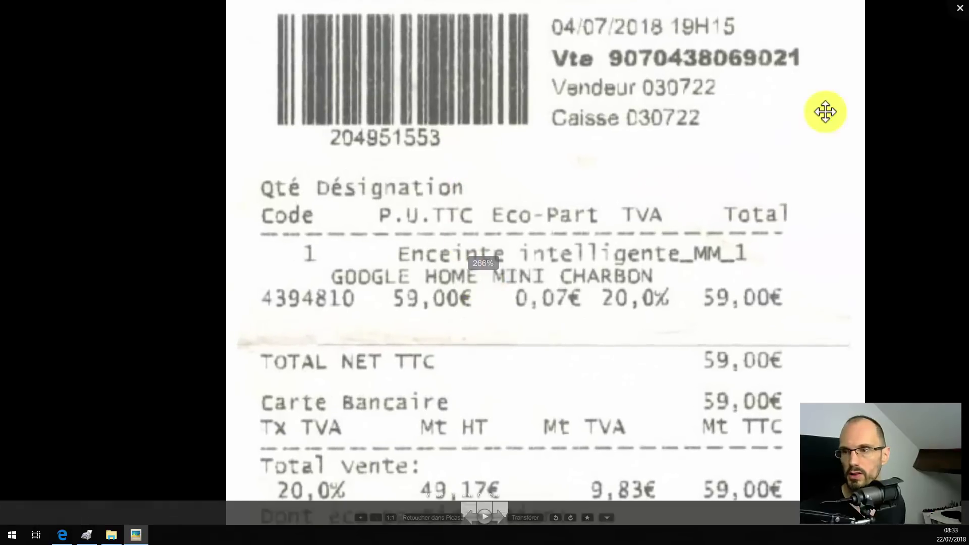
pyautogui.click(959, 9)
pyautogui.doubleClick(629, 151)
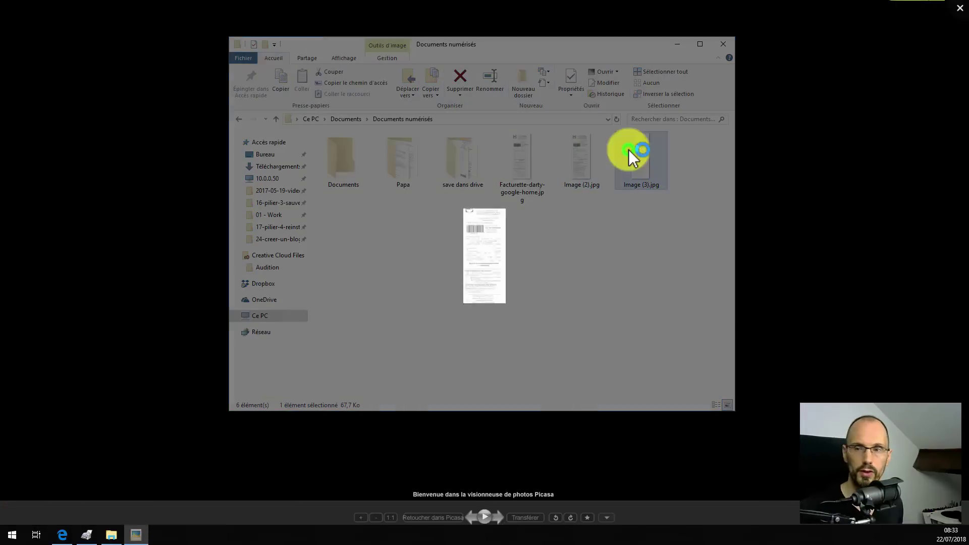
pyautogui.scroll(3, 437, 238)
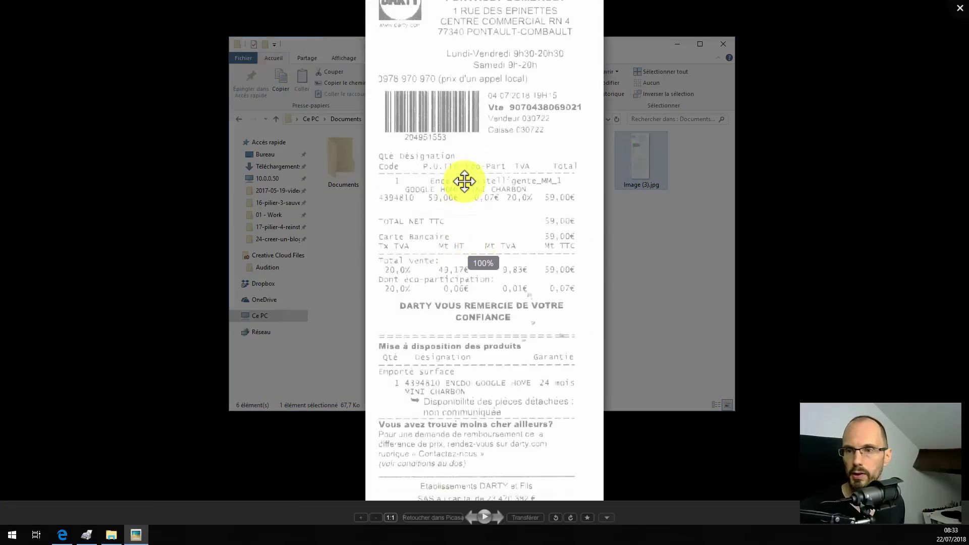
pyautogui.click(959, 9)
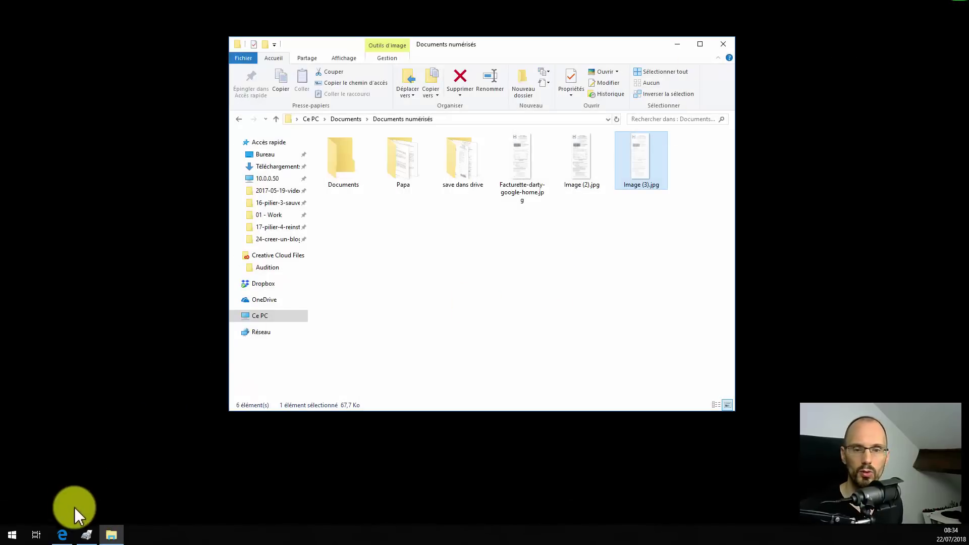
# Switch back to Windows Fax and Scan and review the settings for a new scan, leaving without scanning
pyautogui.click(86, 534)
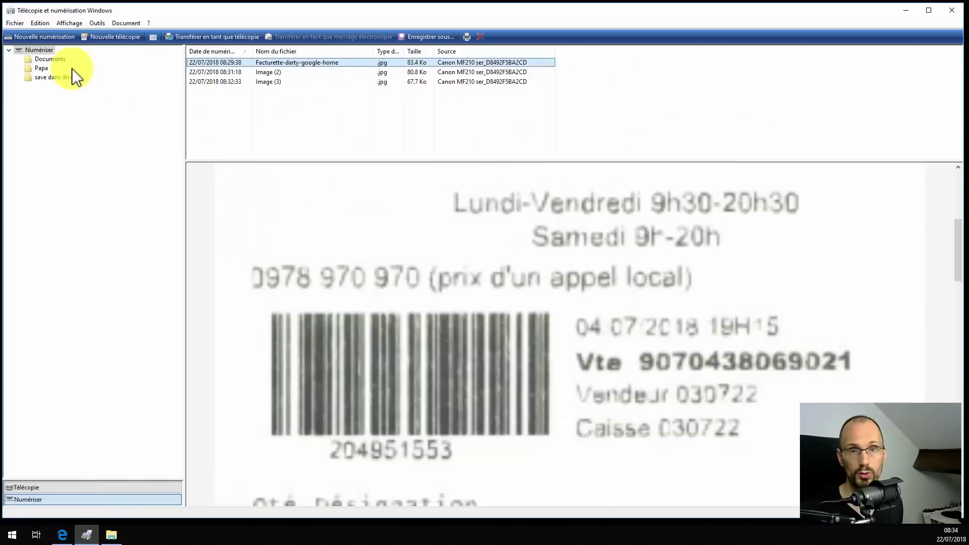
pyautogui.click(50, 40)
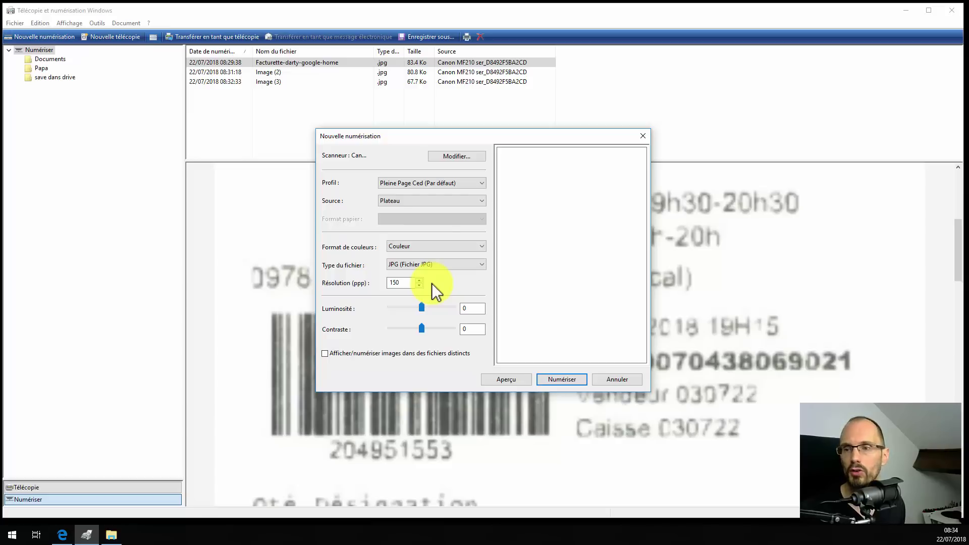
pyautogui.click(623, 382)
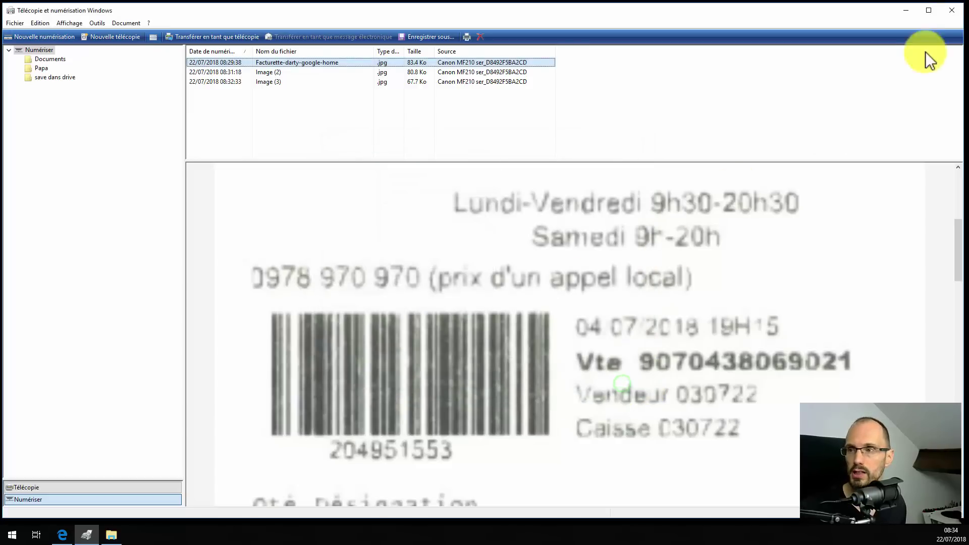
# Switch to Edge to view the FIAC.tv home page and its menu, and return to Windows Fax and Scan
pyautogui.click(63, 534)
pyautogui.moveTo(493, 152)
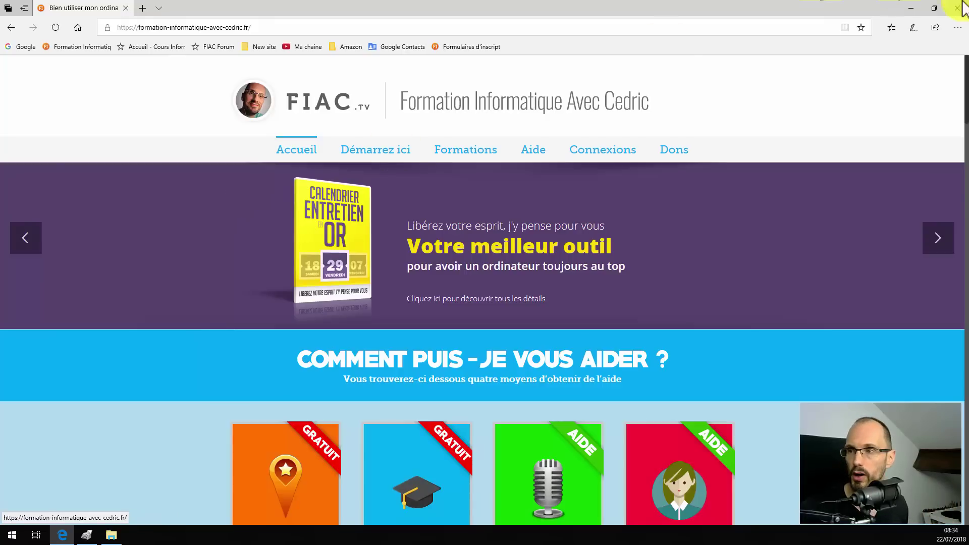
pyautogui.click(911, 9)
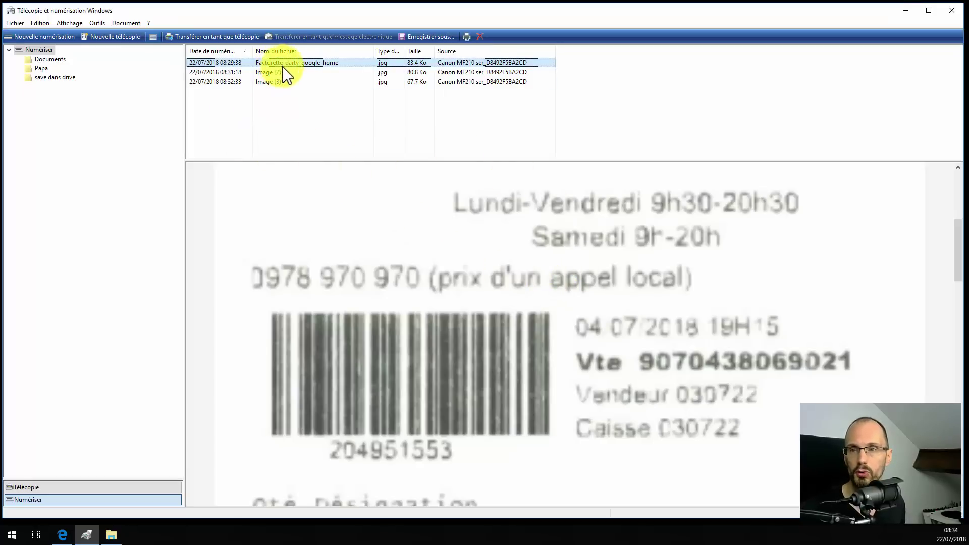
# Switch to File Explorer and rename Image (2).jpg in the Documents numérisés folder as toto
pyautogui.click(111, 534)
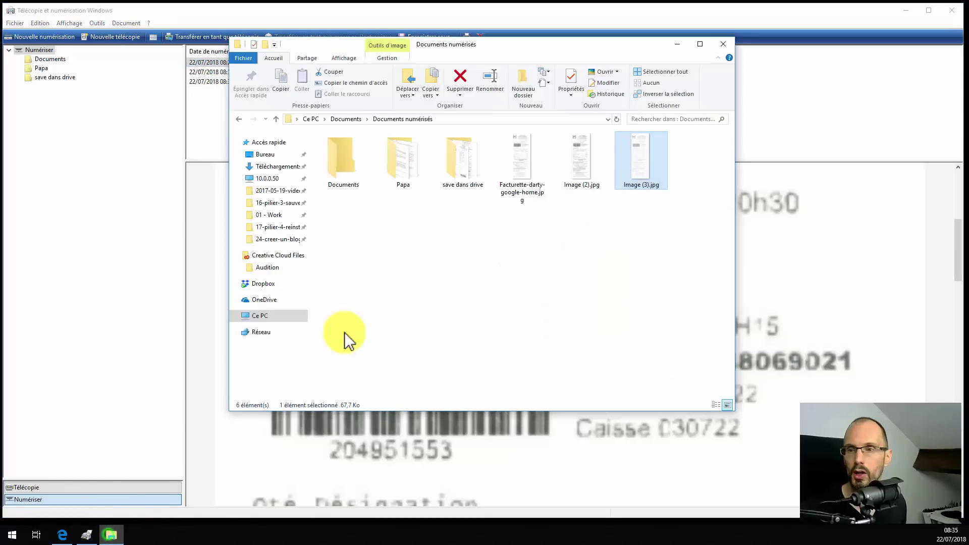
pyautogui.click(581, 182)
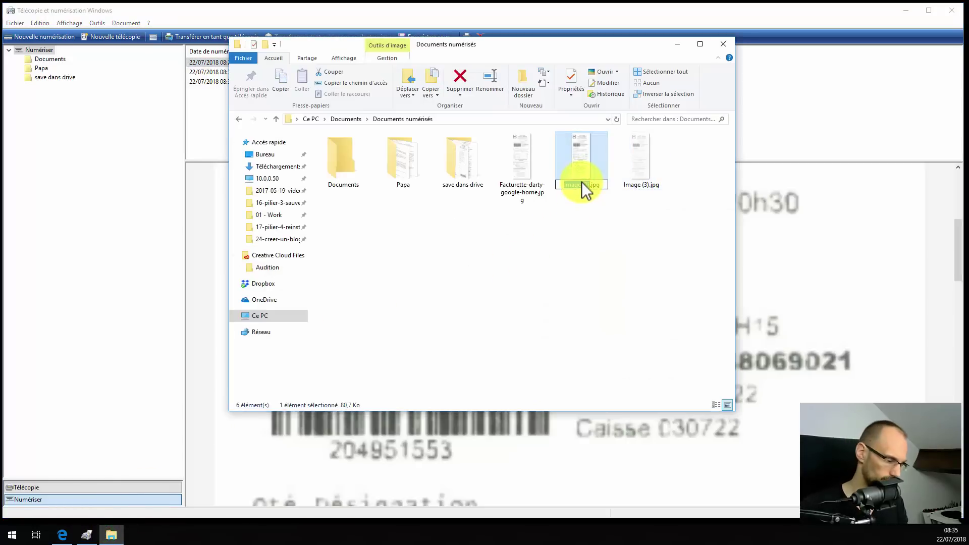
pyautogui.write('toto')
pyautogui.press('Return')
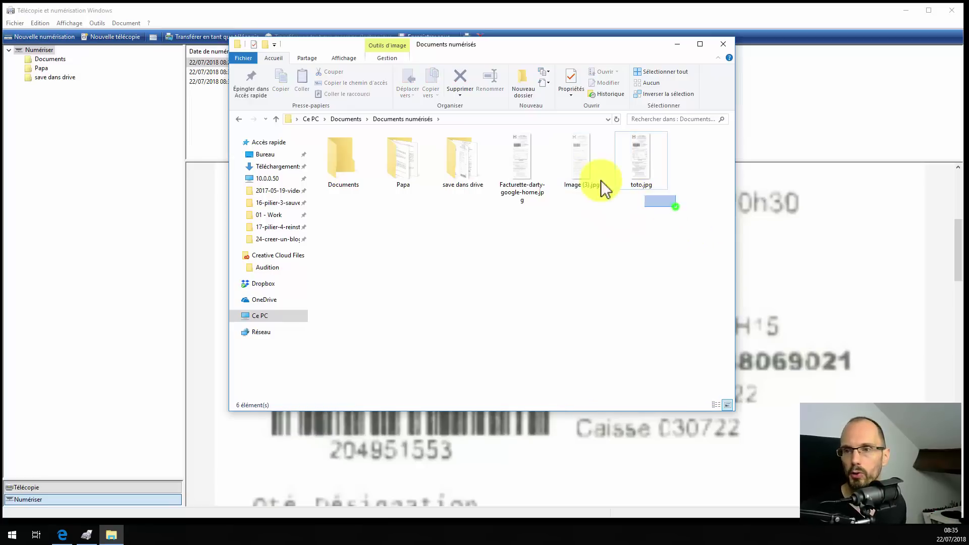
# Permanently delete the three receipt images from the Documents numérisés folder and close the folder window
pyautogui.moveTo(600, 180); pyautogui.dragTo(530, 174)
pyautogui.press('Delete')
pyautogui.click(526, 275)
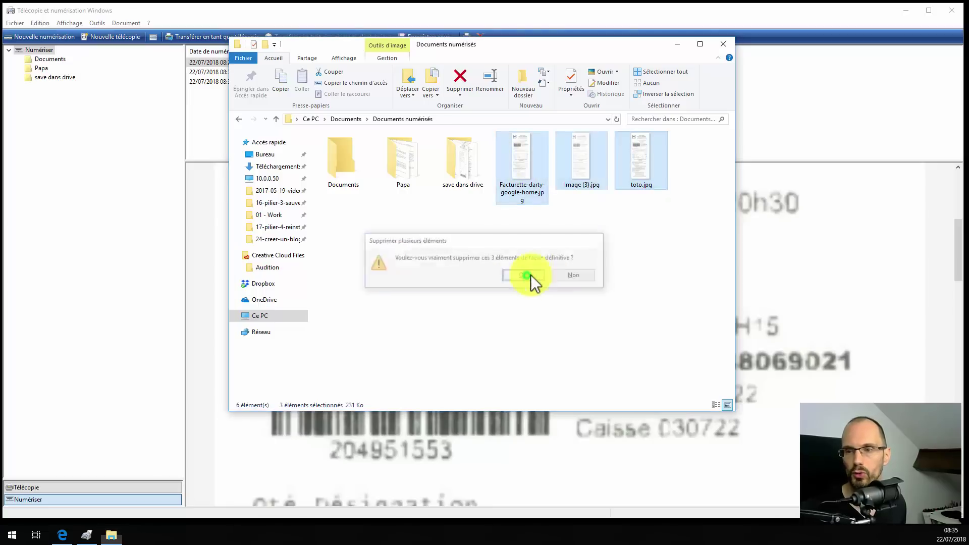
pyautogui.click(723, 44)
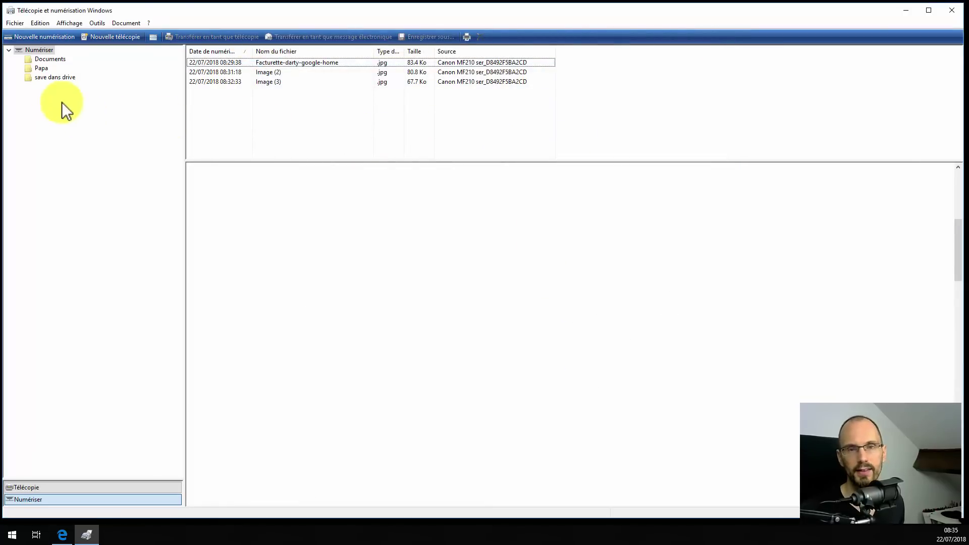
# Close Windows Fax and Scan and reopen it by searching for "nume" to refresh its scan list
pyautogui.click(949, 8)
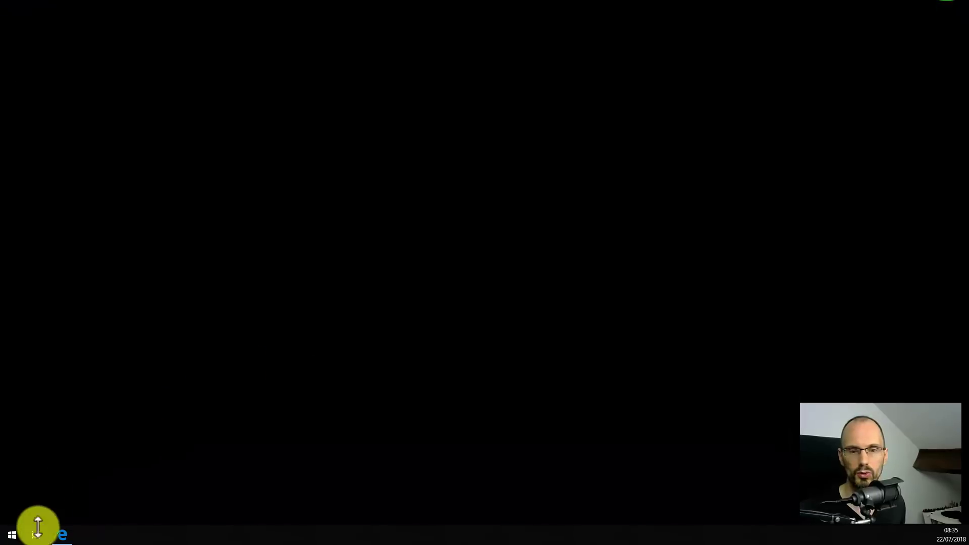
pyautogui.click(12, 534)
pyautogui.write('nume')
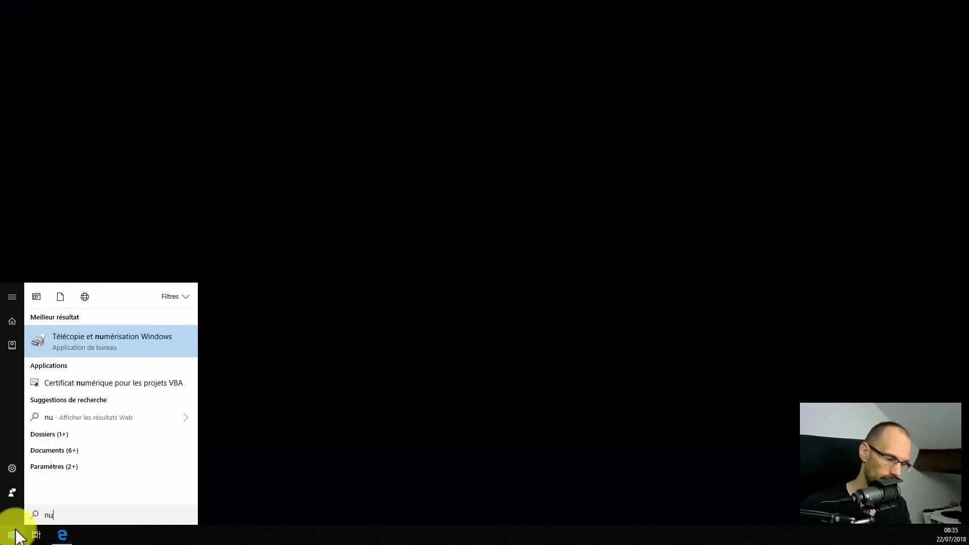
pyautogui.click(94, 347)
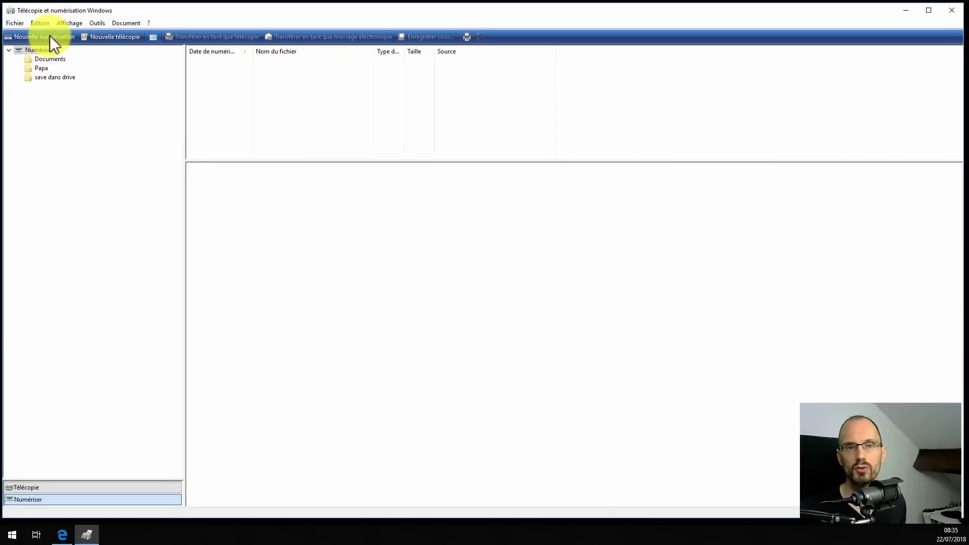
# Try the option for scanning images into separate files in a new scan, turn it off and cancel the scan
pyautogui.click(50, 37)
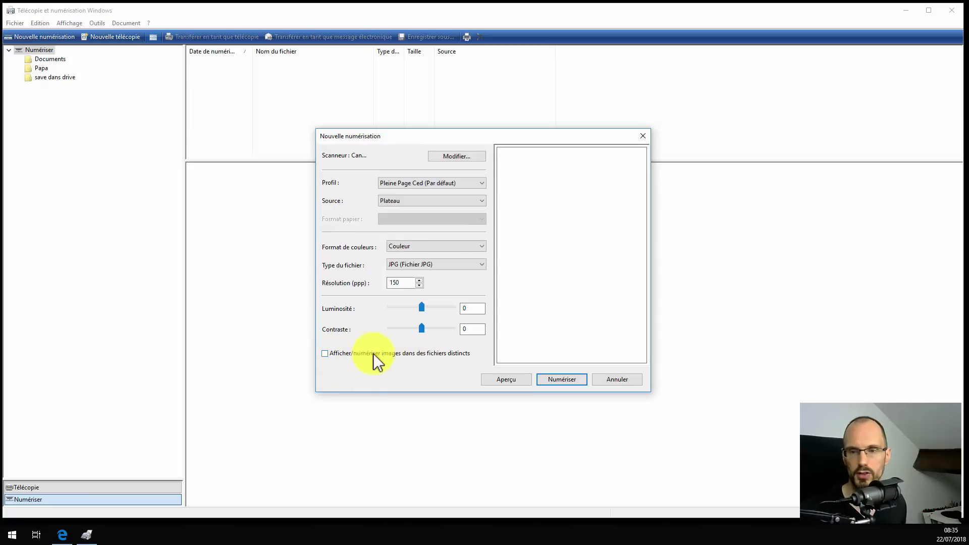
pyautogui.click(518, 380)
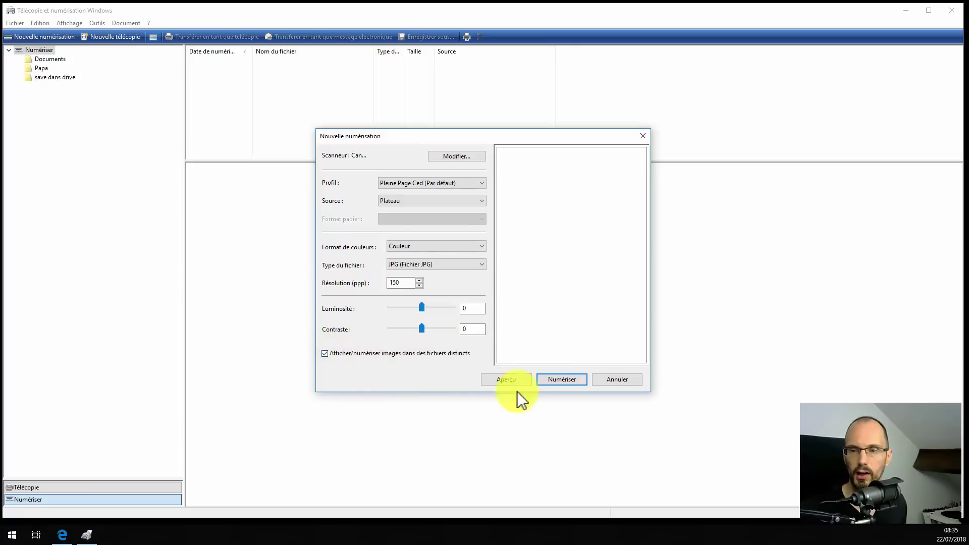
pyautogui.click(325, 354)
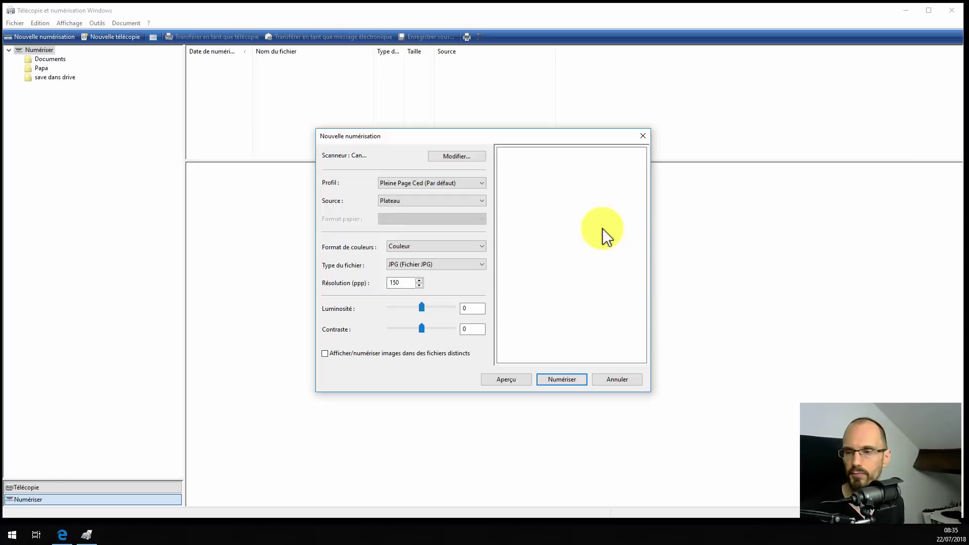
pyautogui.click(619, 379)
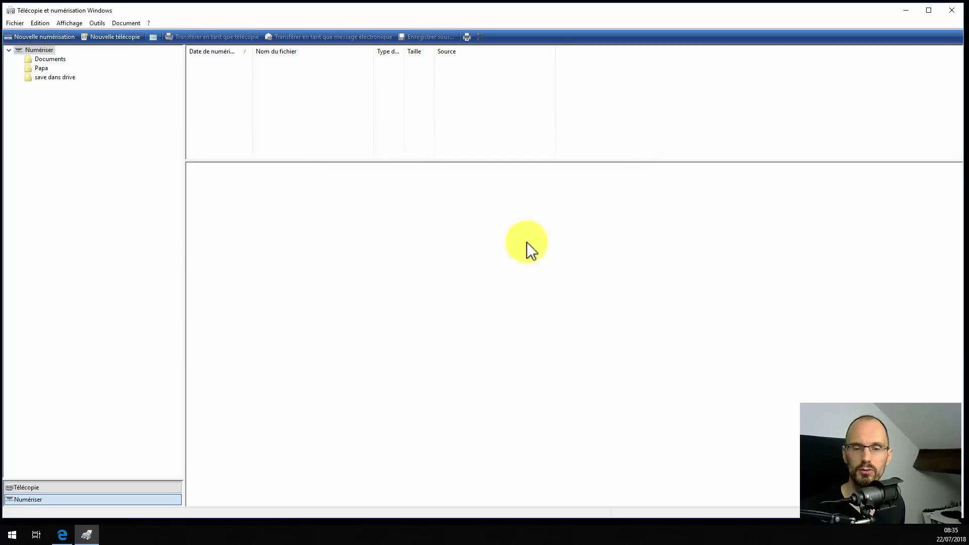
# Switch to Edge to show the FIAC.tv home page
pyautogui.click(63, 534)
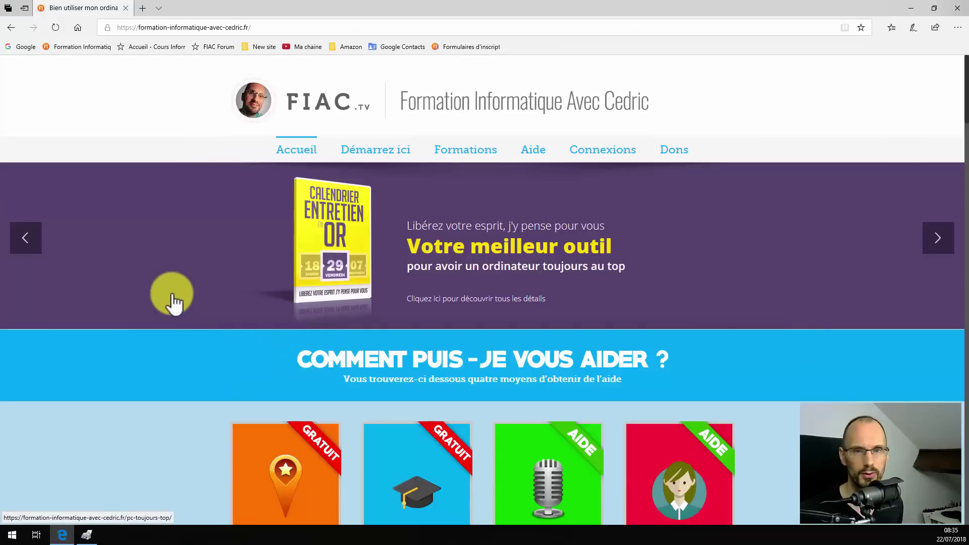